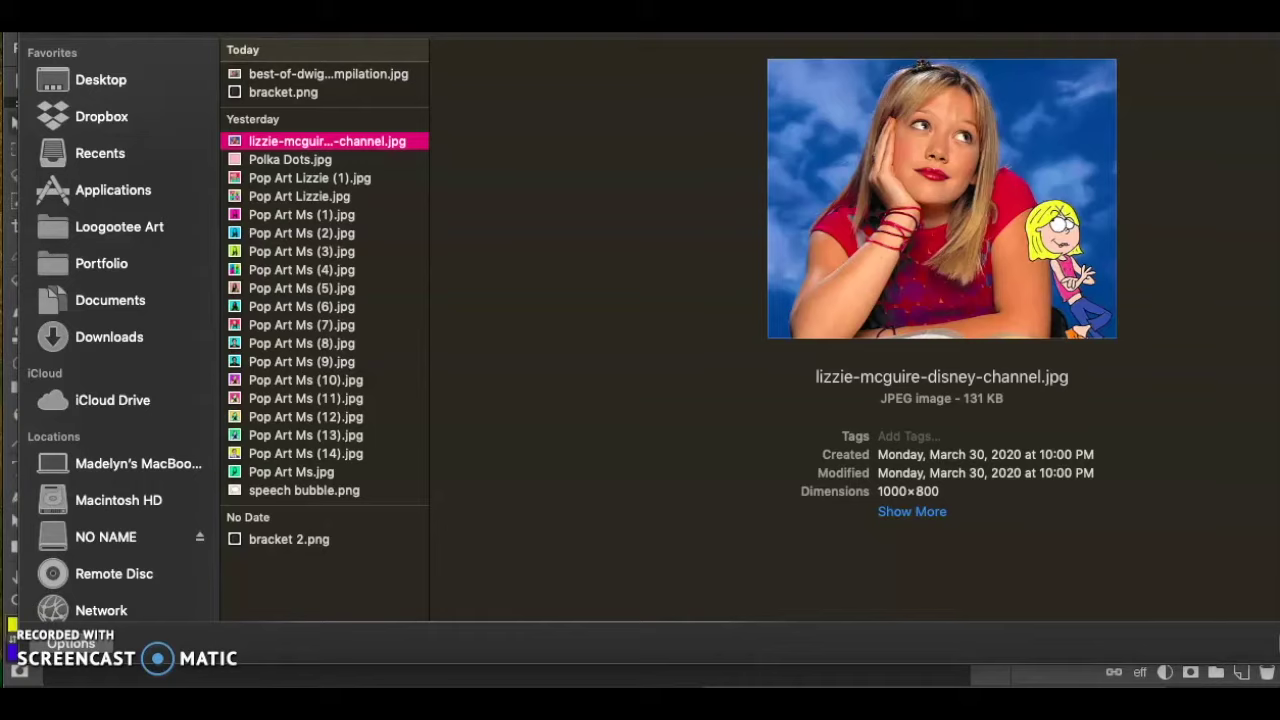
Step: Place lizzie-mcguire-disney-channel.jpg in the document, scale it to 124% and shift it right to fill most of the canvas
key(Return)
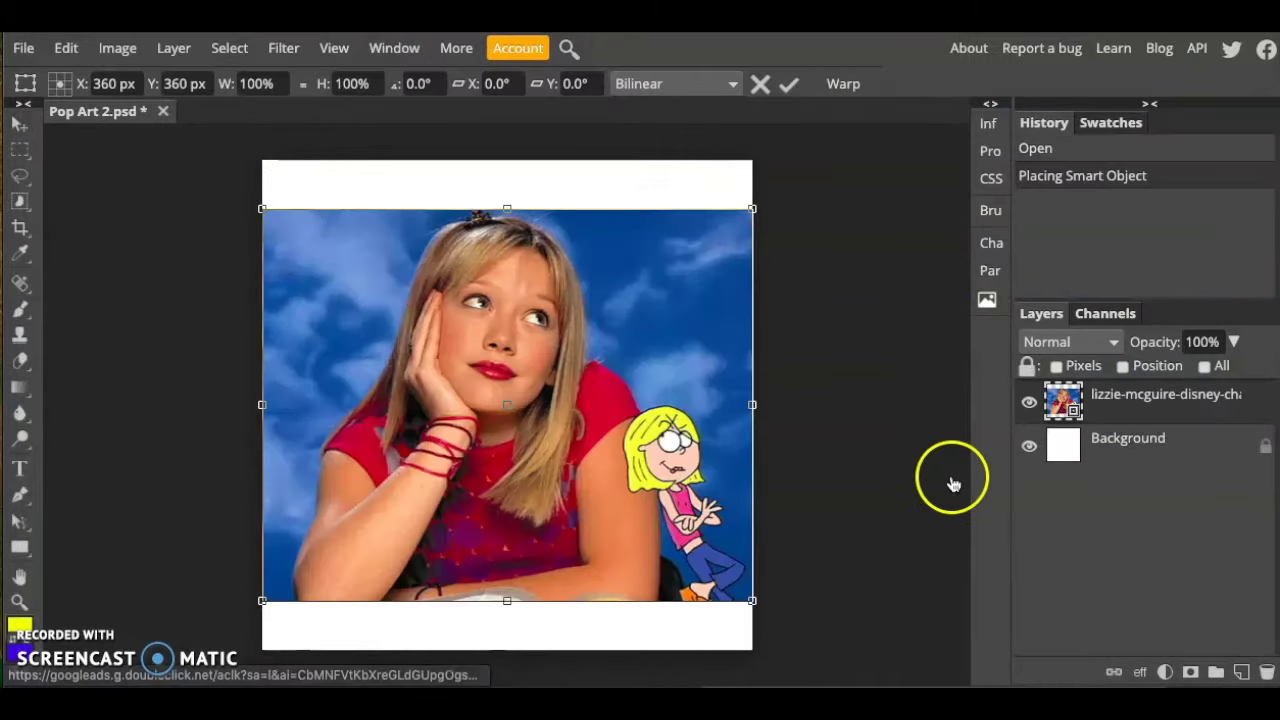
drag(752, 600, 816, 652)
drag(264, 207, 207, 169)
drag(394, 321, 424, 323)
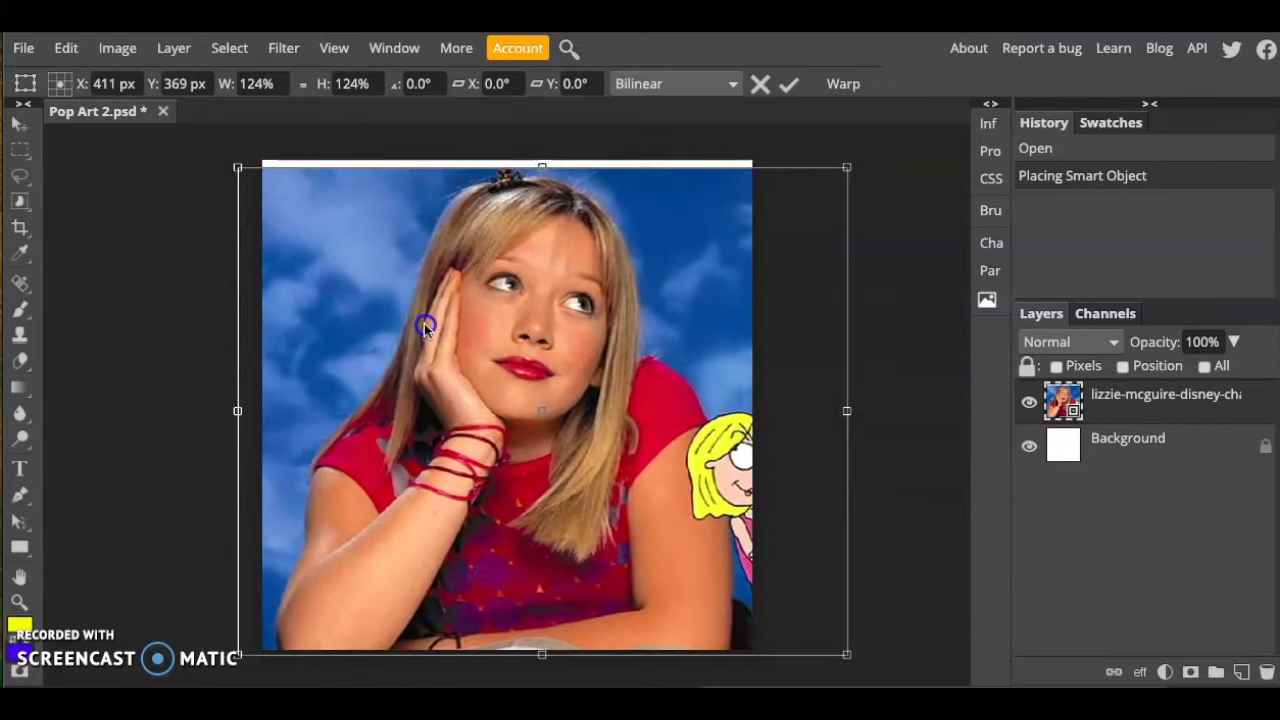
click(17, 127)
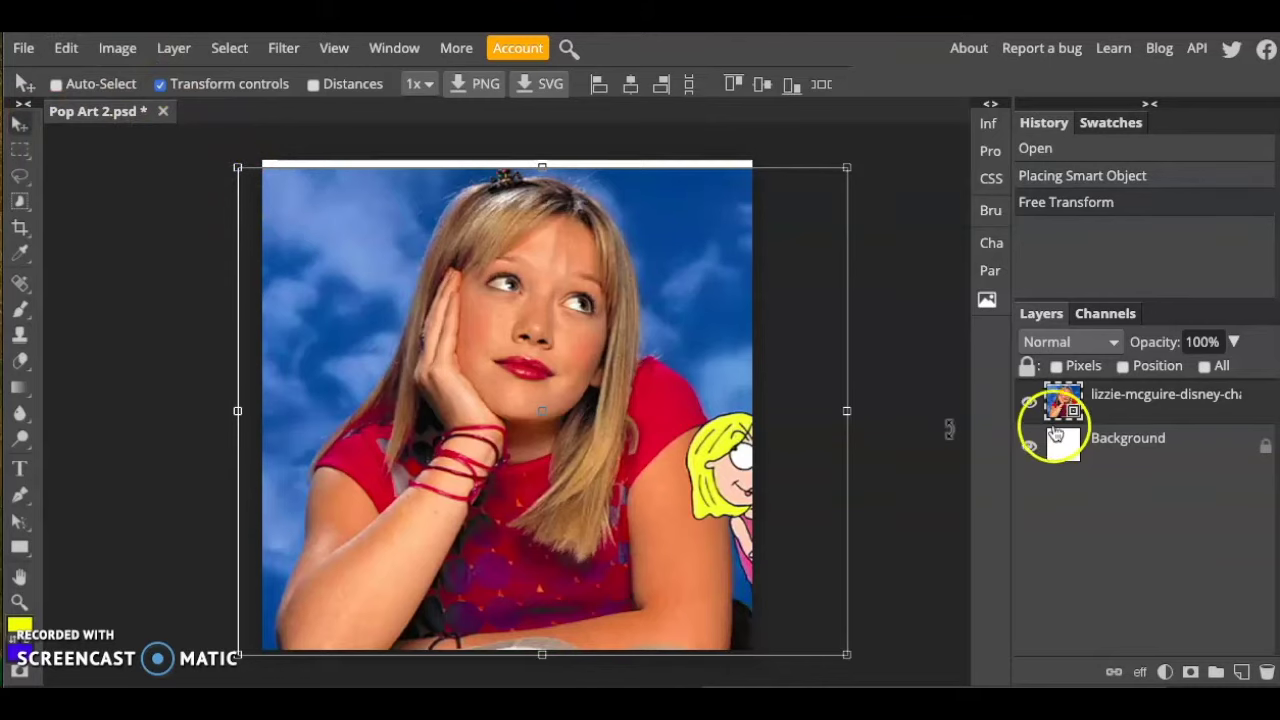
Step: Start a Quick Selection on the photo layer and accept rasterizing its smart object
click(1124, 412)
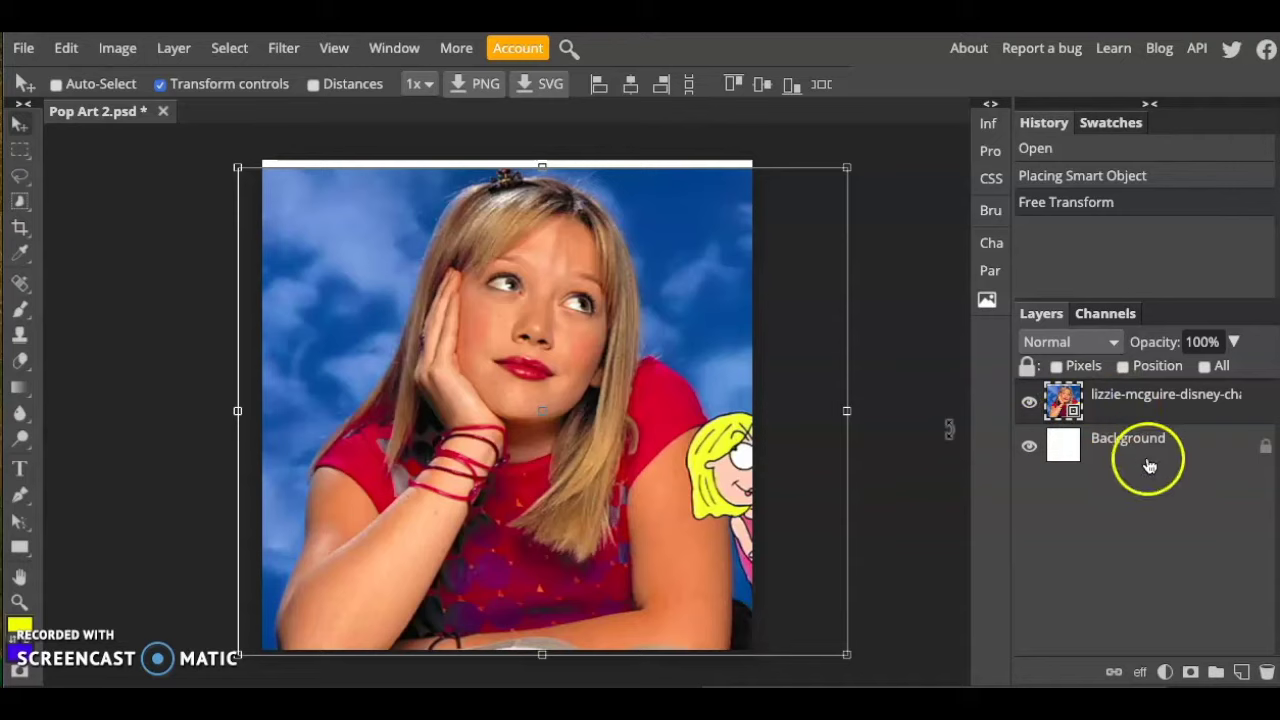
click(24, 206)
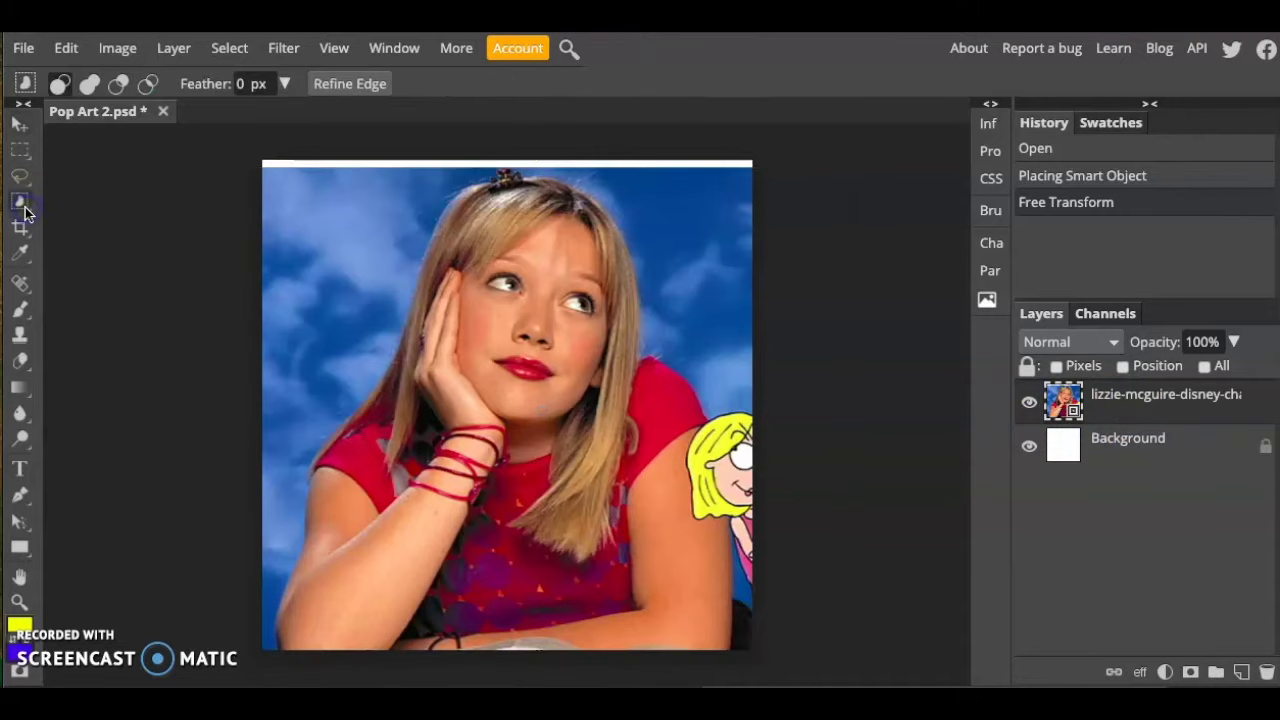
right_click(24, 206)
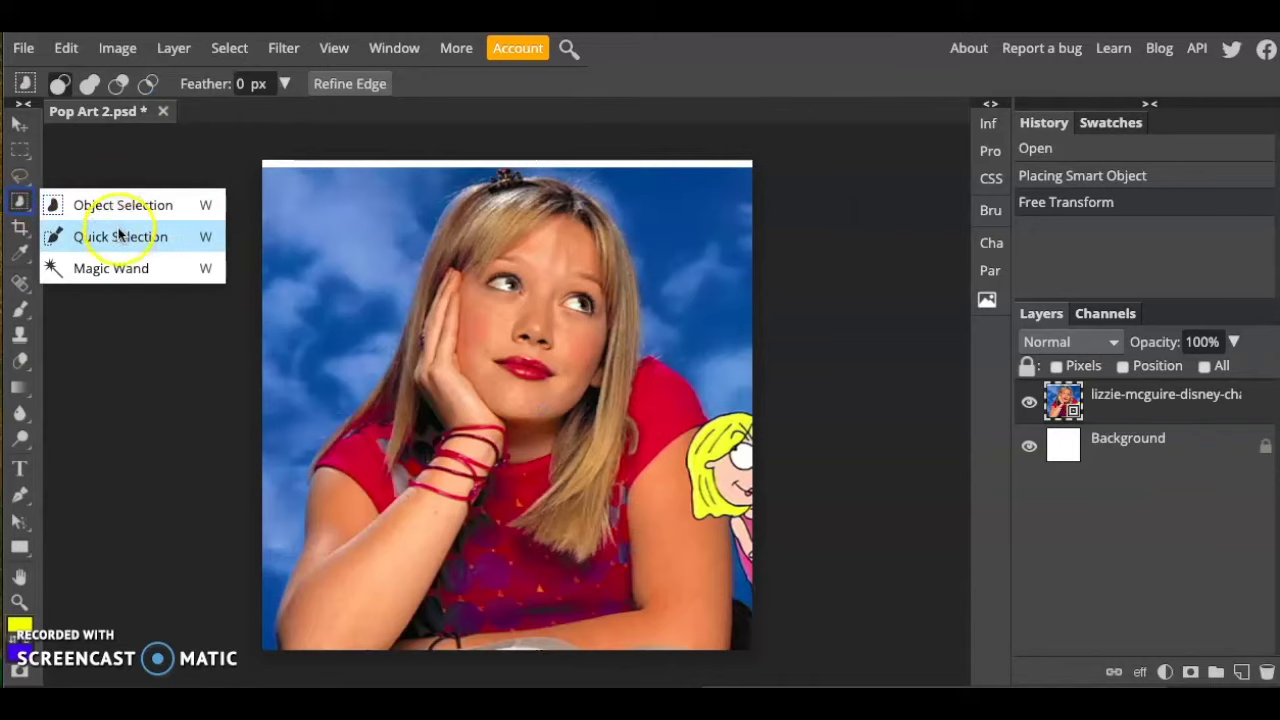
click(118, 240)
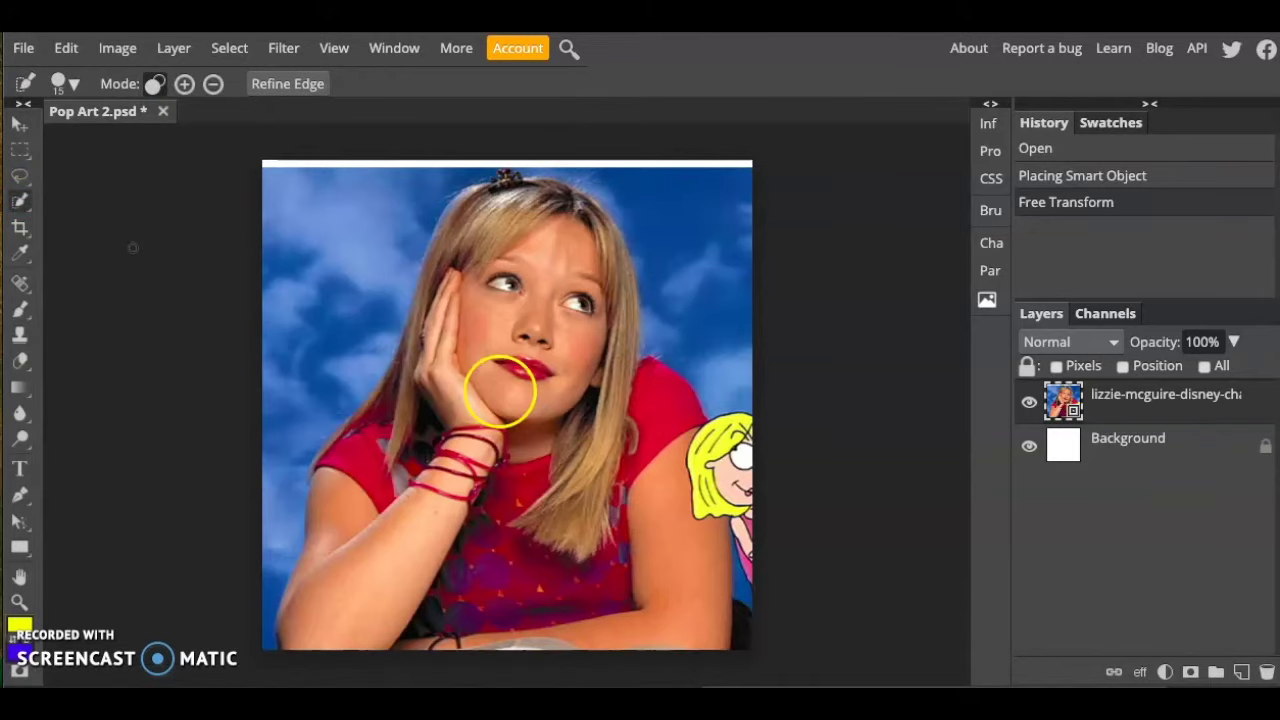
click(406, 548)
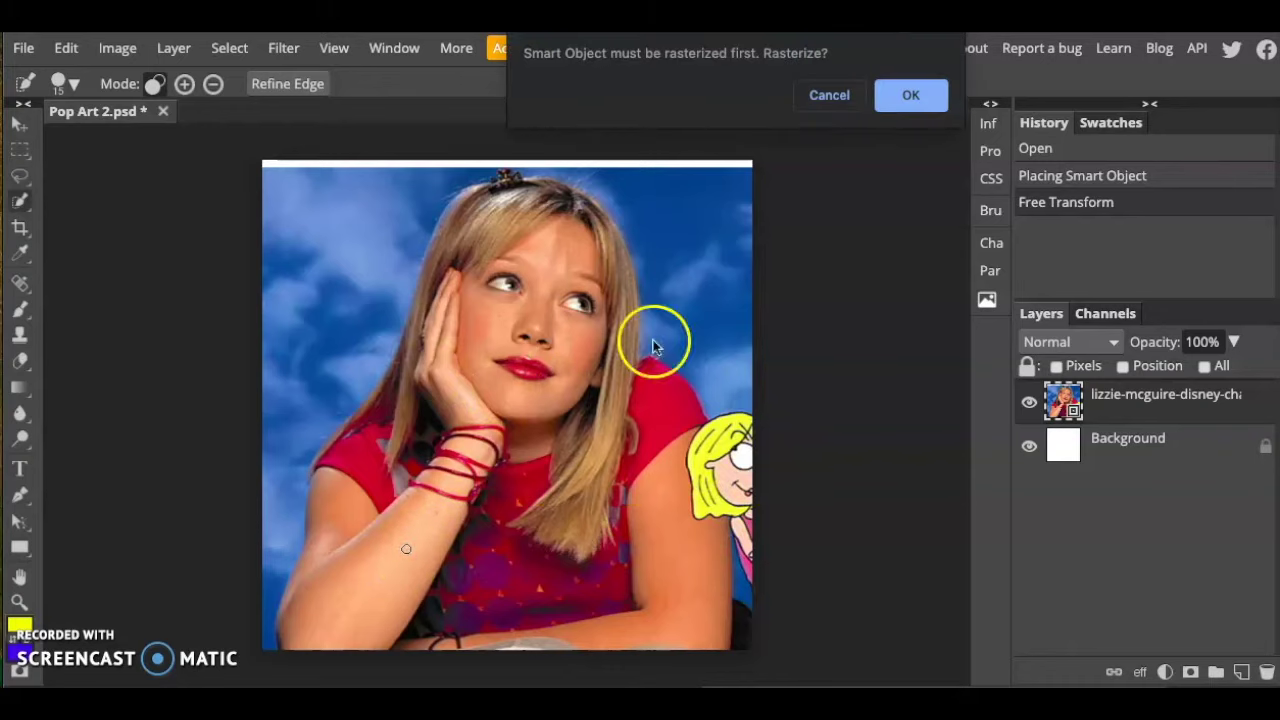
click(906, 96)
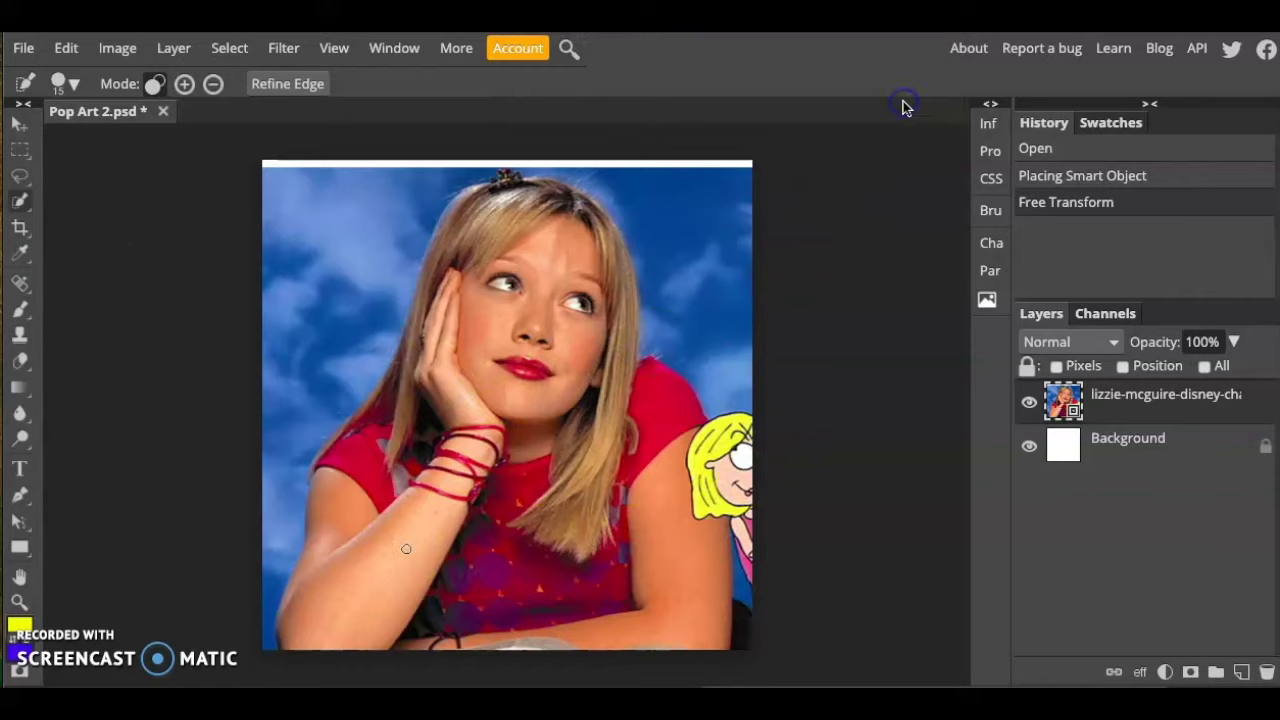
Step: Convert the photo layer back to a smart object and rasterize it again
right_click(1070, 412)
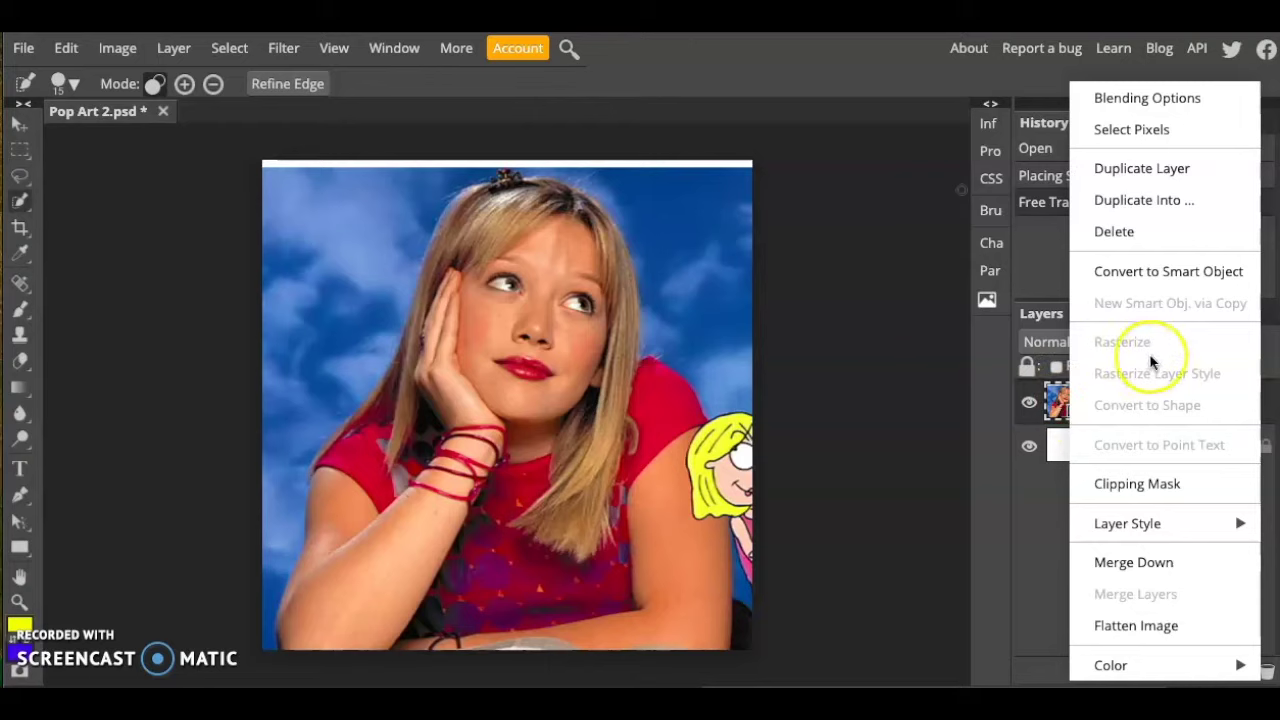
click(1152, 280)
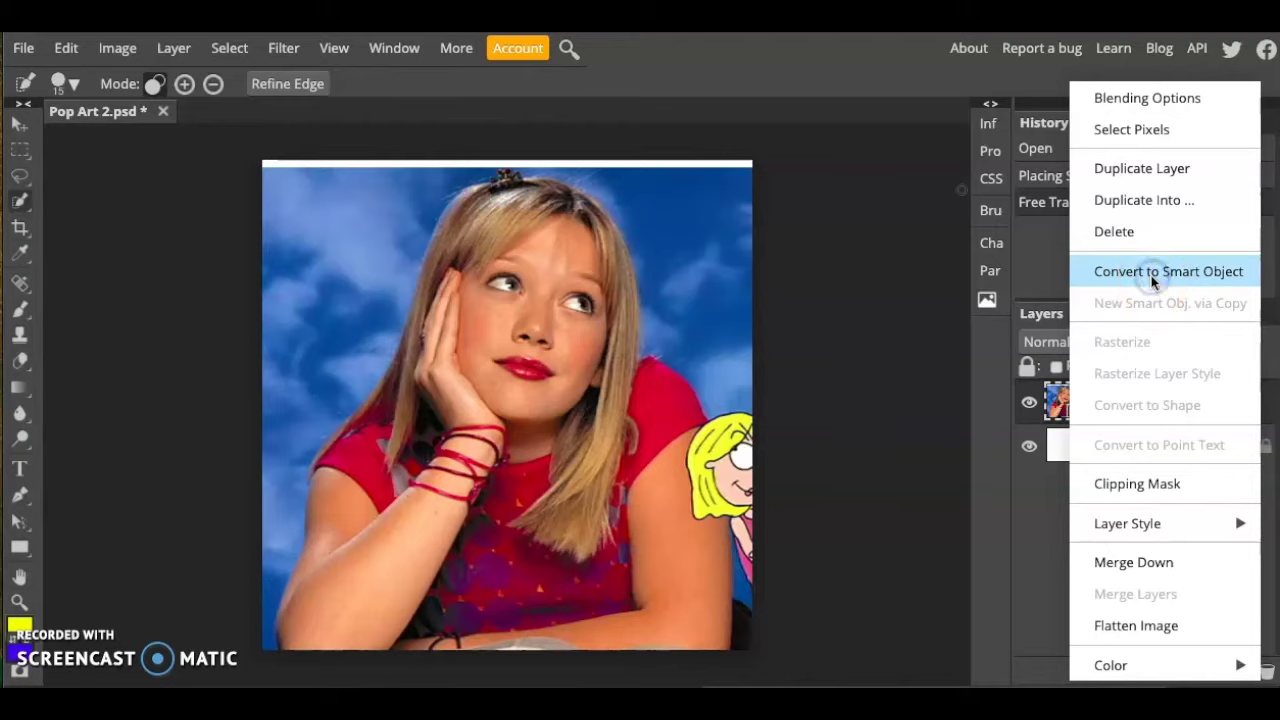
right_click(1057, 400)
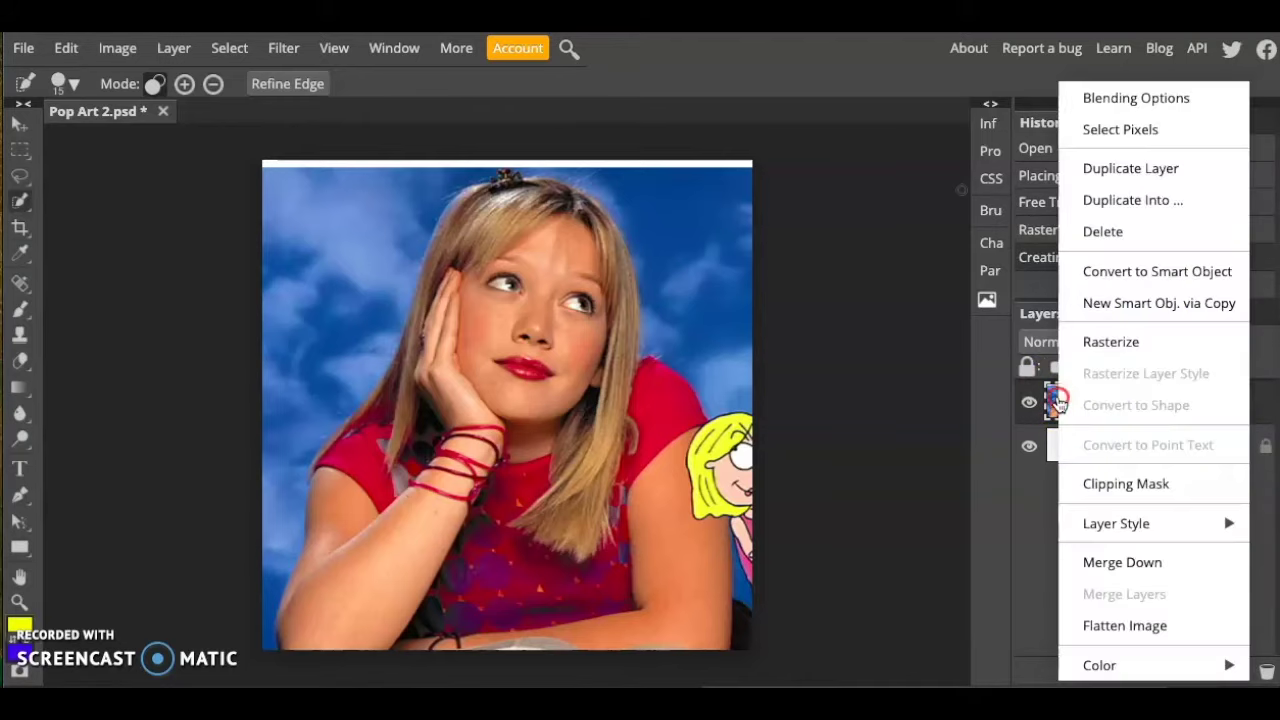
click(1105, 342)
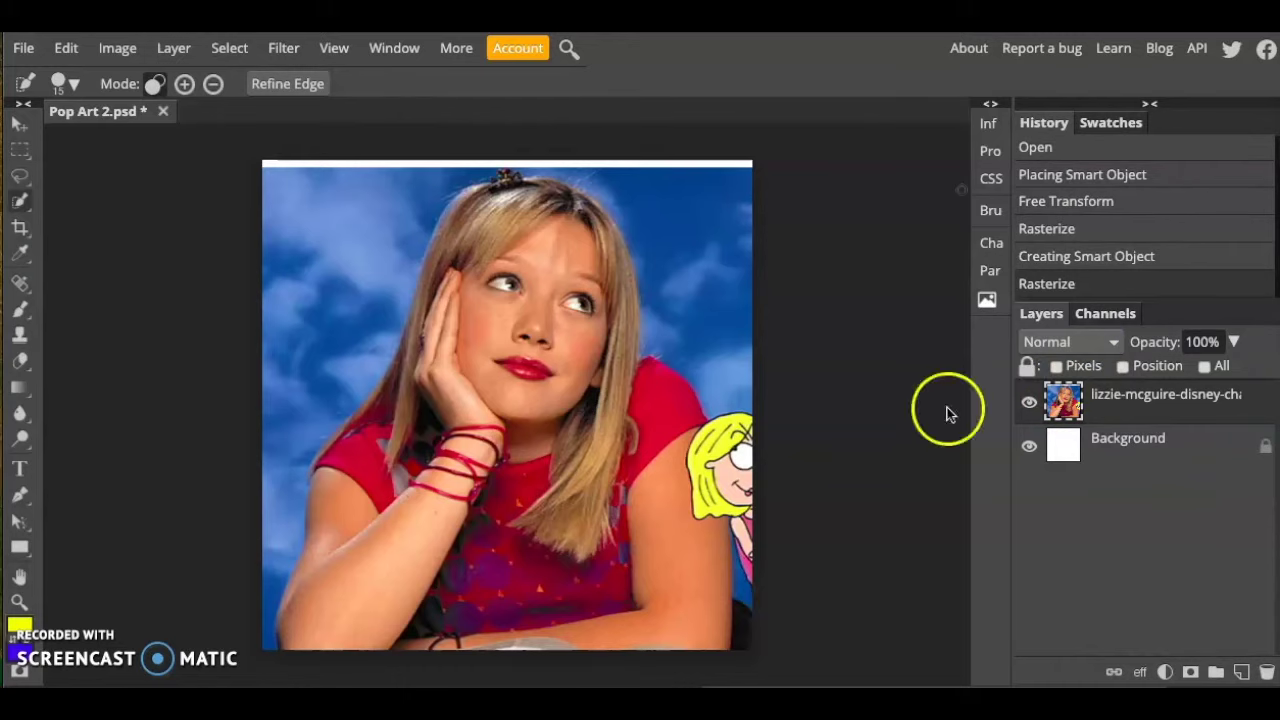
Step: Quick-select the girl in the photo and turn the selection into a raster mask that hides the blue background
click(374, 569)
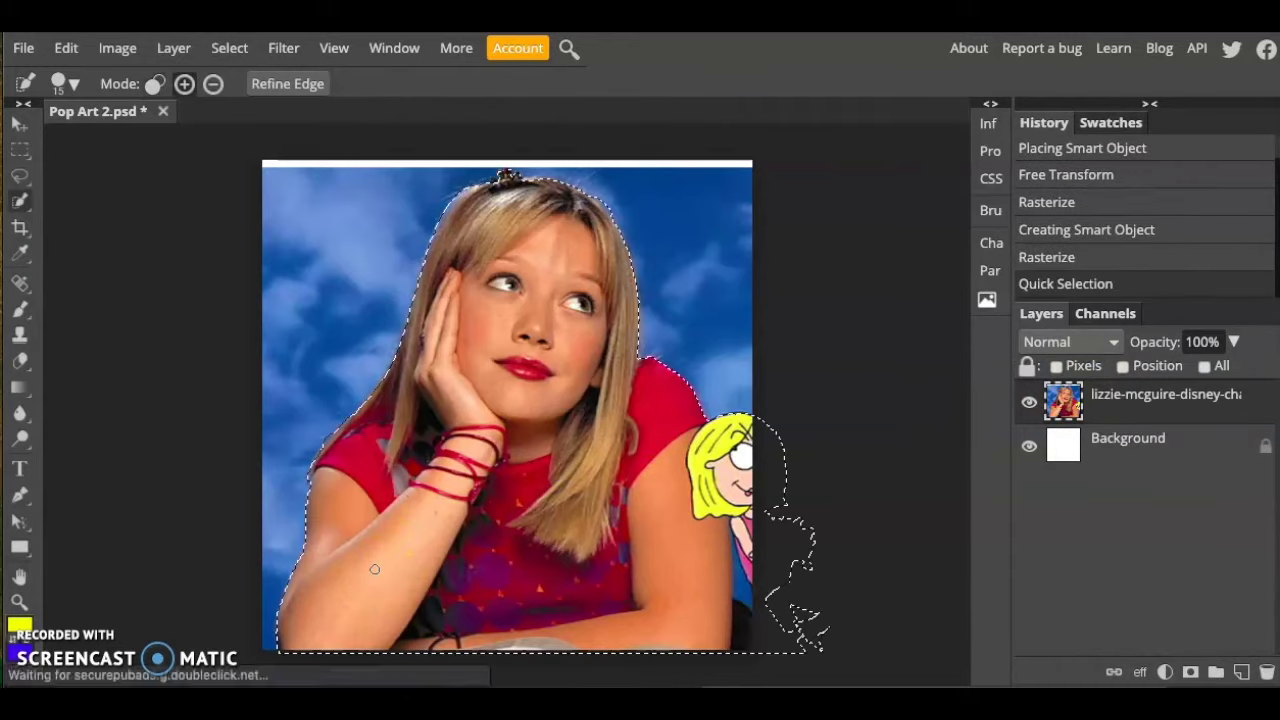
click(1052, 537)
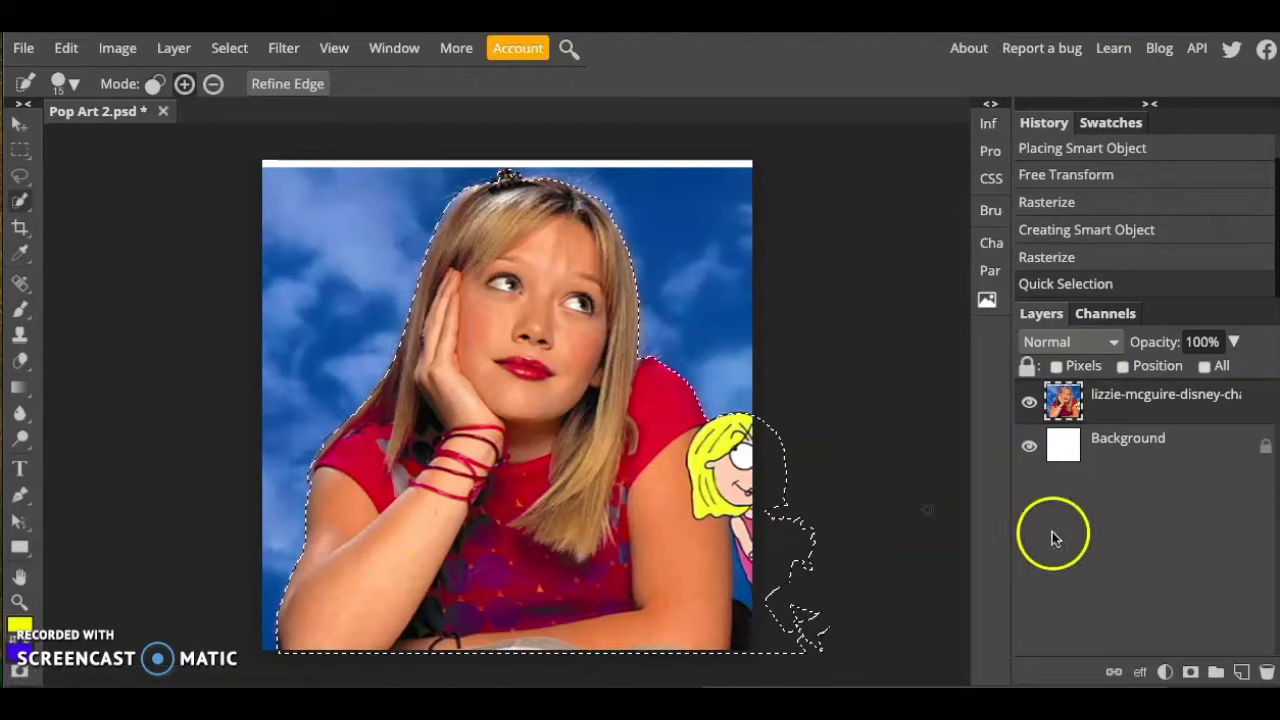
click(1191, 673)
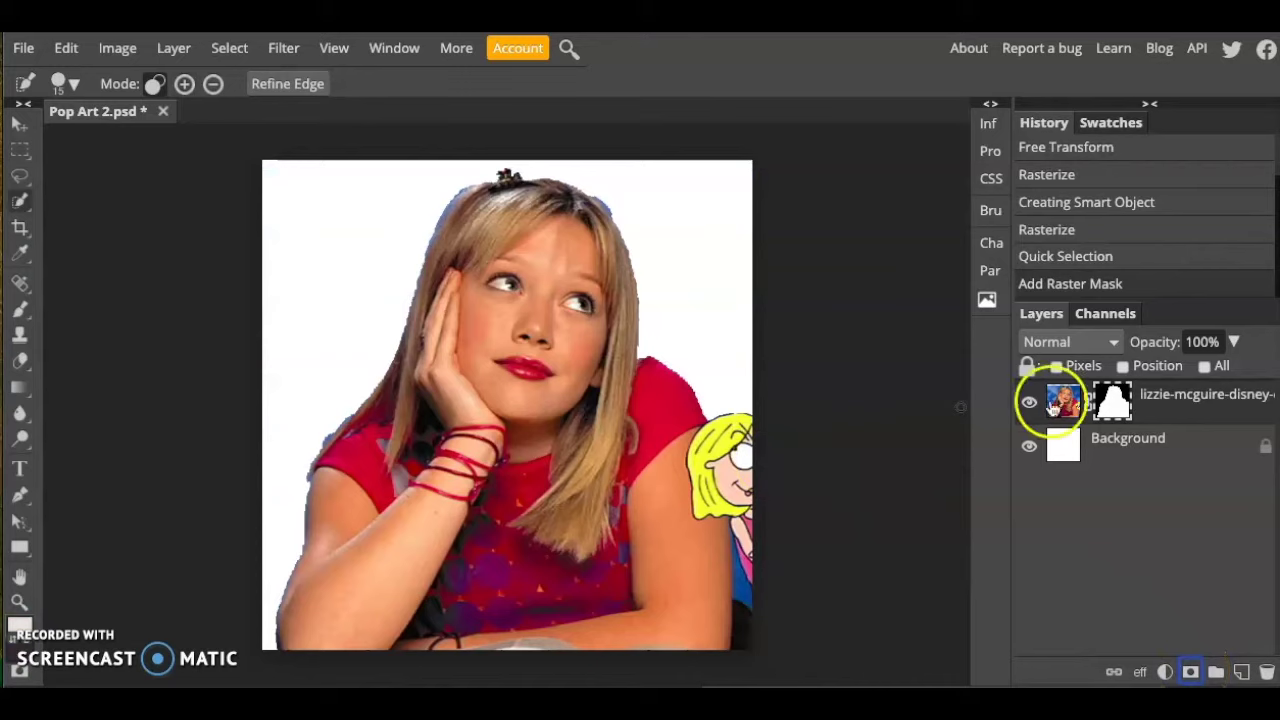
Step: Target the photo layer's mask and set the foreground color to black (000000)
click(1122, 405)
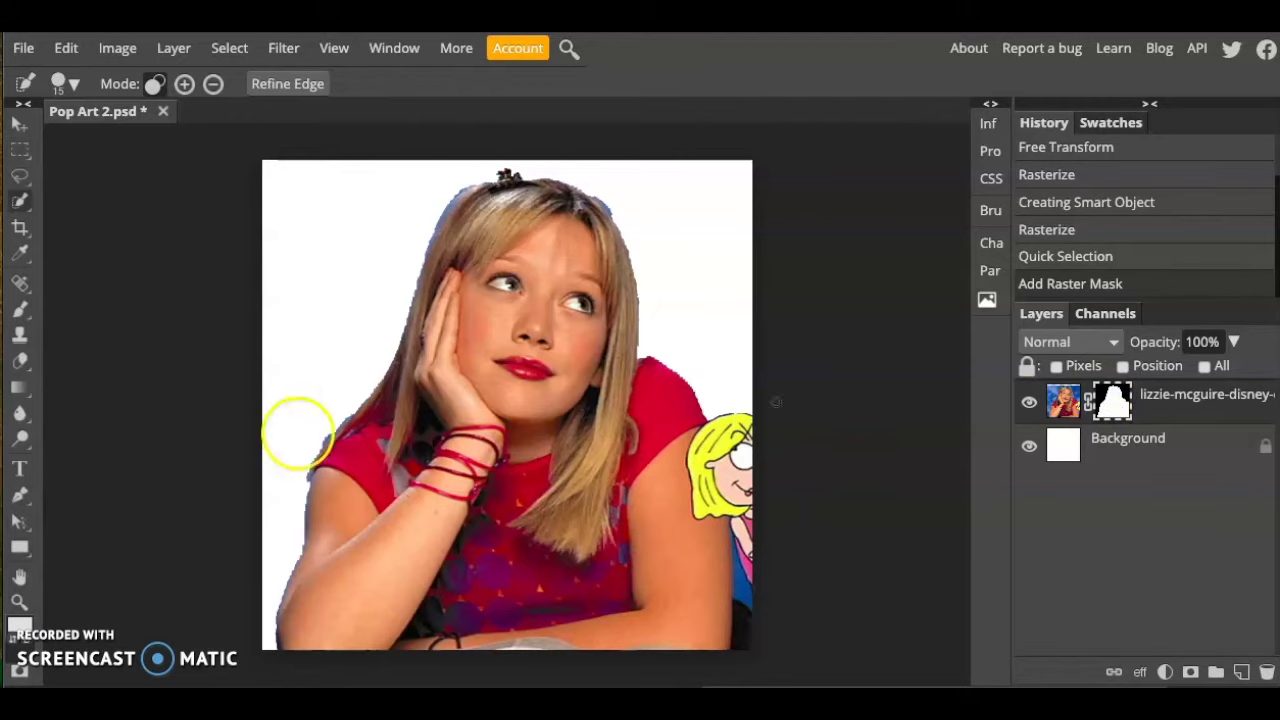
click(19, 626)
drag(185, 477, 136, 515)
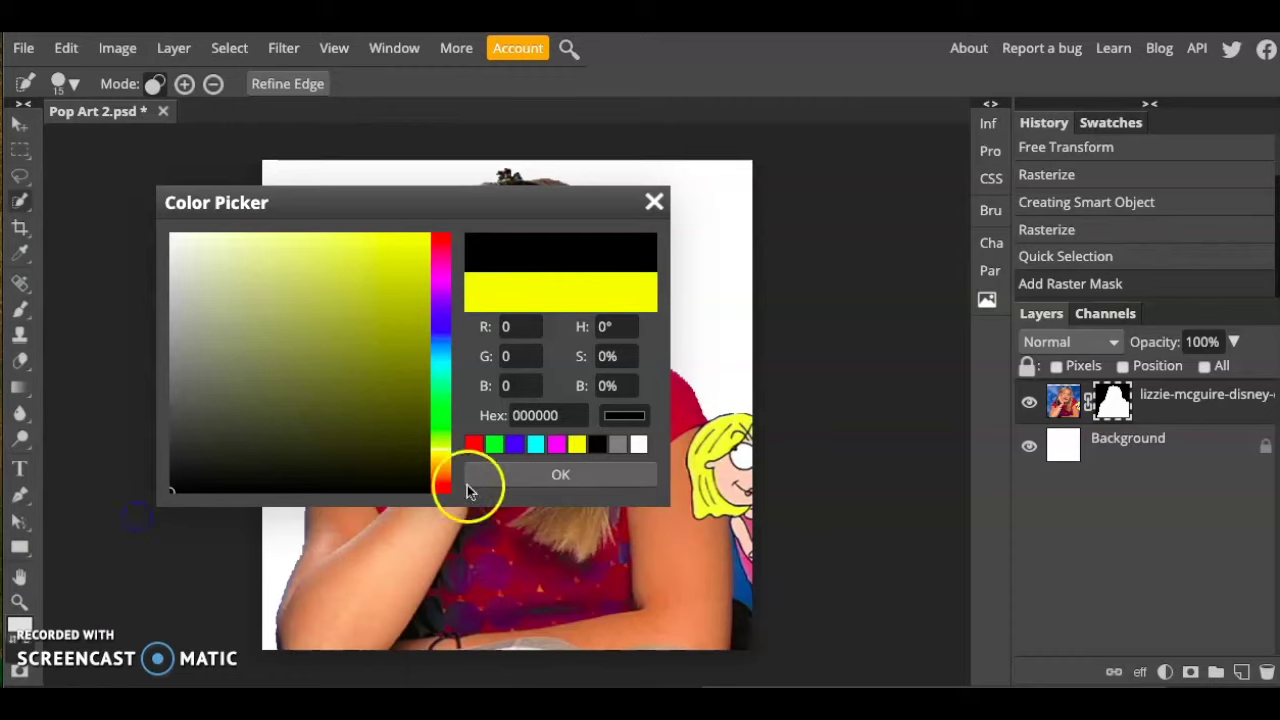
click(498, 478)
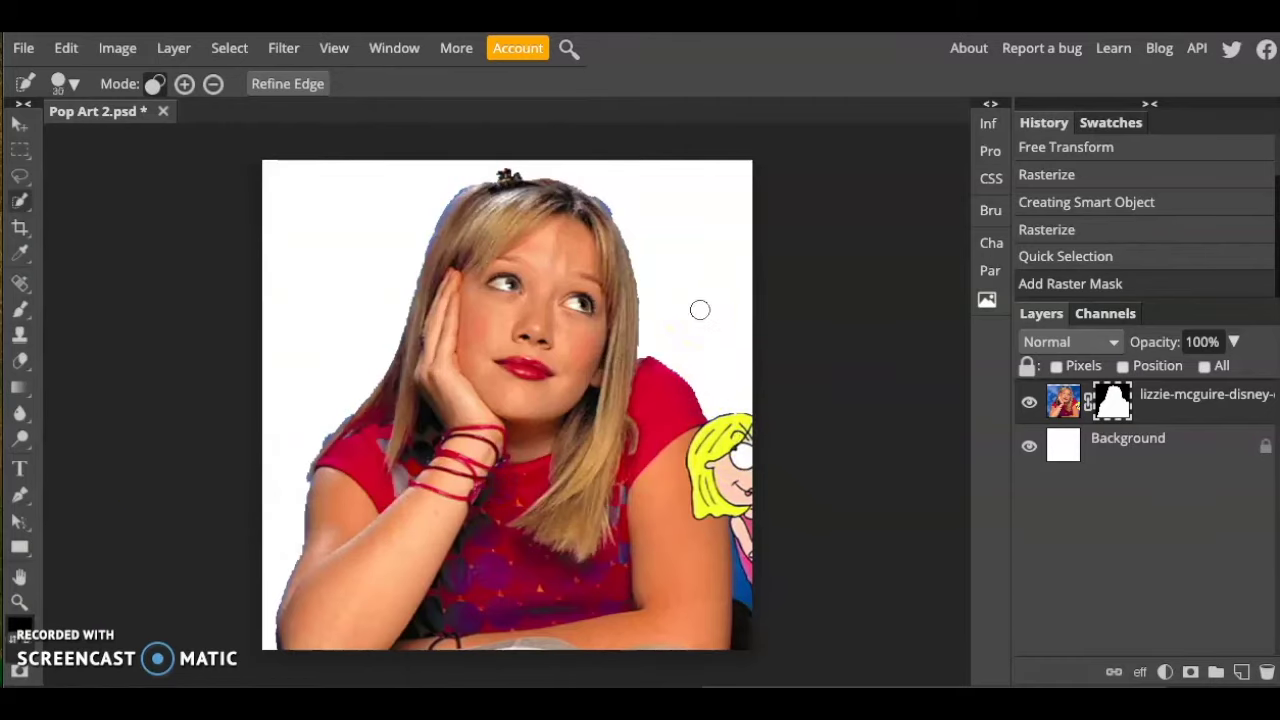
Step: Clear the selection and brush black on the mask at size 40 to hide the cartoon beyond the arm and the blue fringe around the girl
mouse_move(700, 310)
mouse_down()
mouse_move(729, 363)
mouse_move(742, 455)
mouse_up()
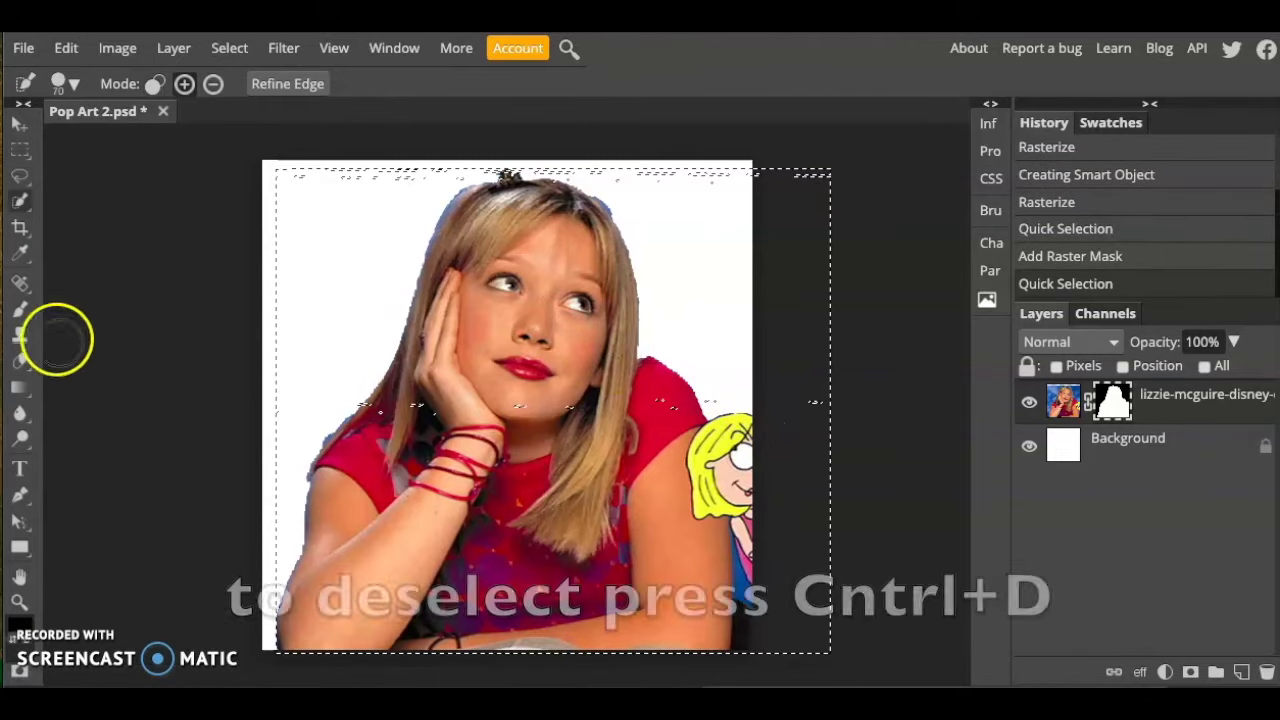
click(22, 312)
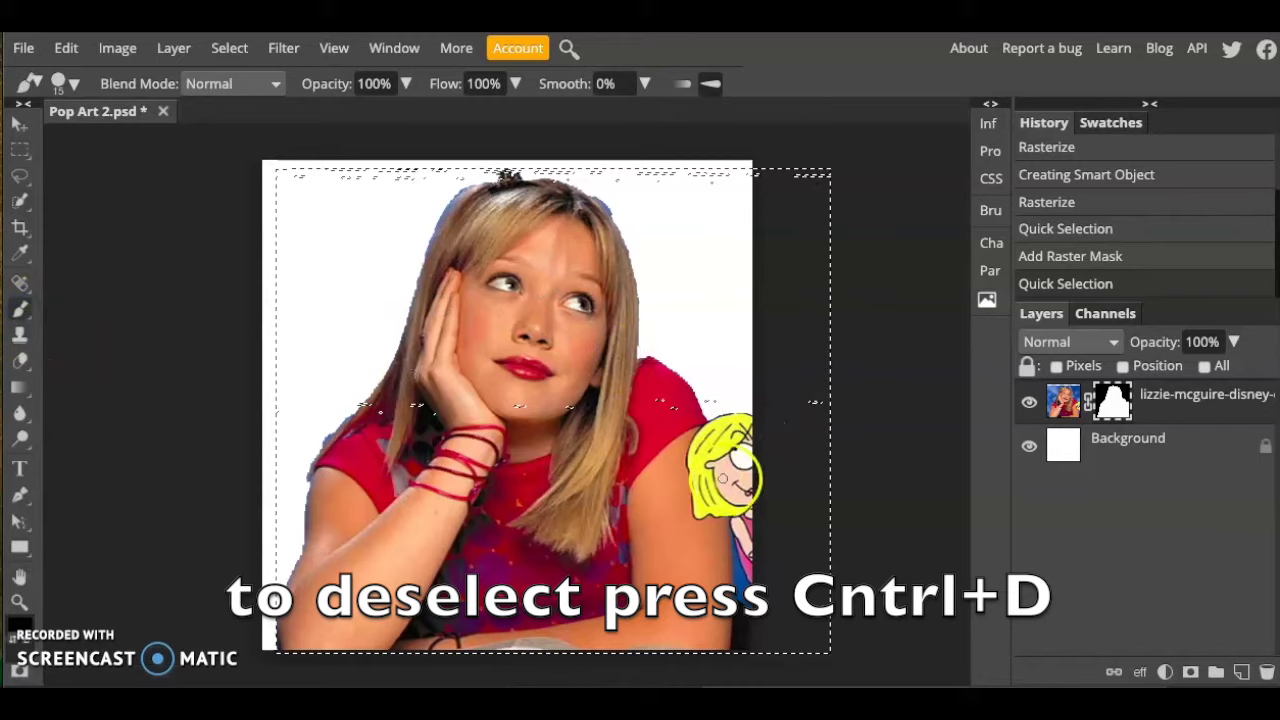
key(ctrl+d)
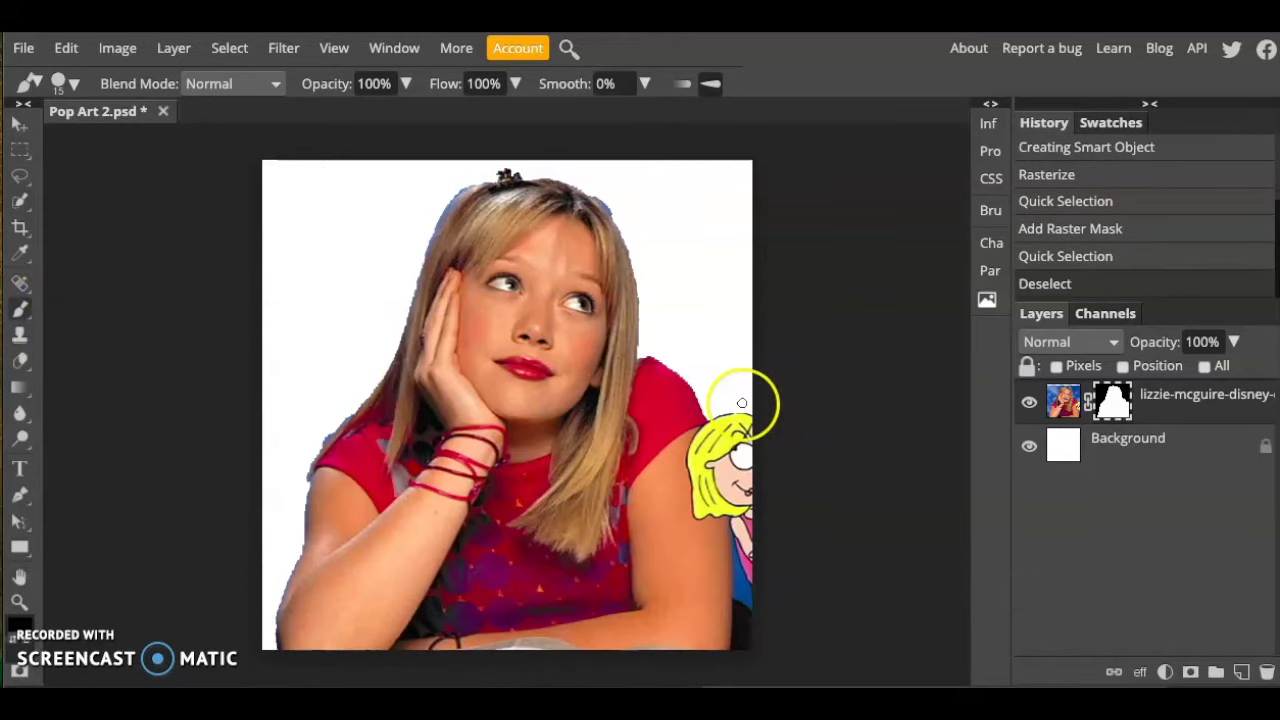
mouse_move(747, 425)
mouse_down()
mouse_move(745, 463)
mouse_move(725, 403)
mouse_move(748, 646)
mouse_move(748, 592)
mouse_up()
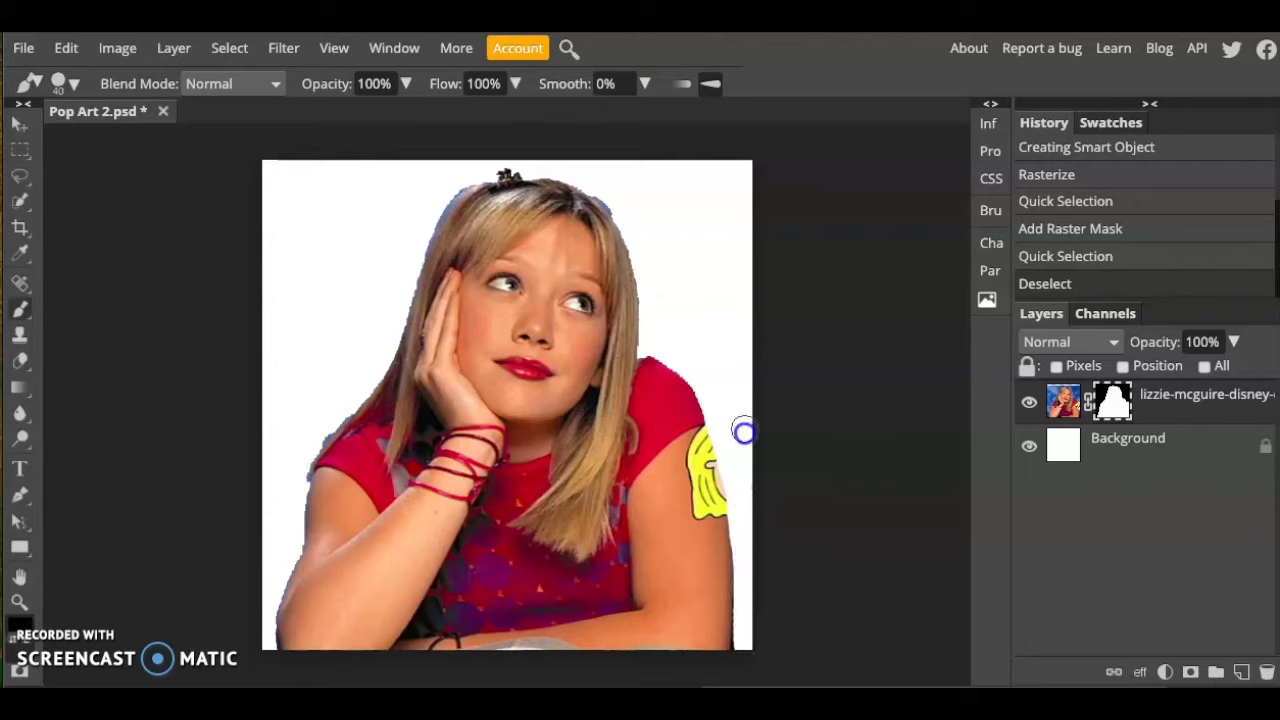
drag(748, 541, 743, 646)
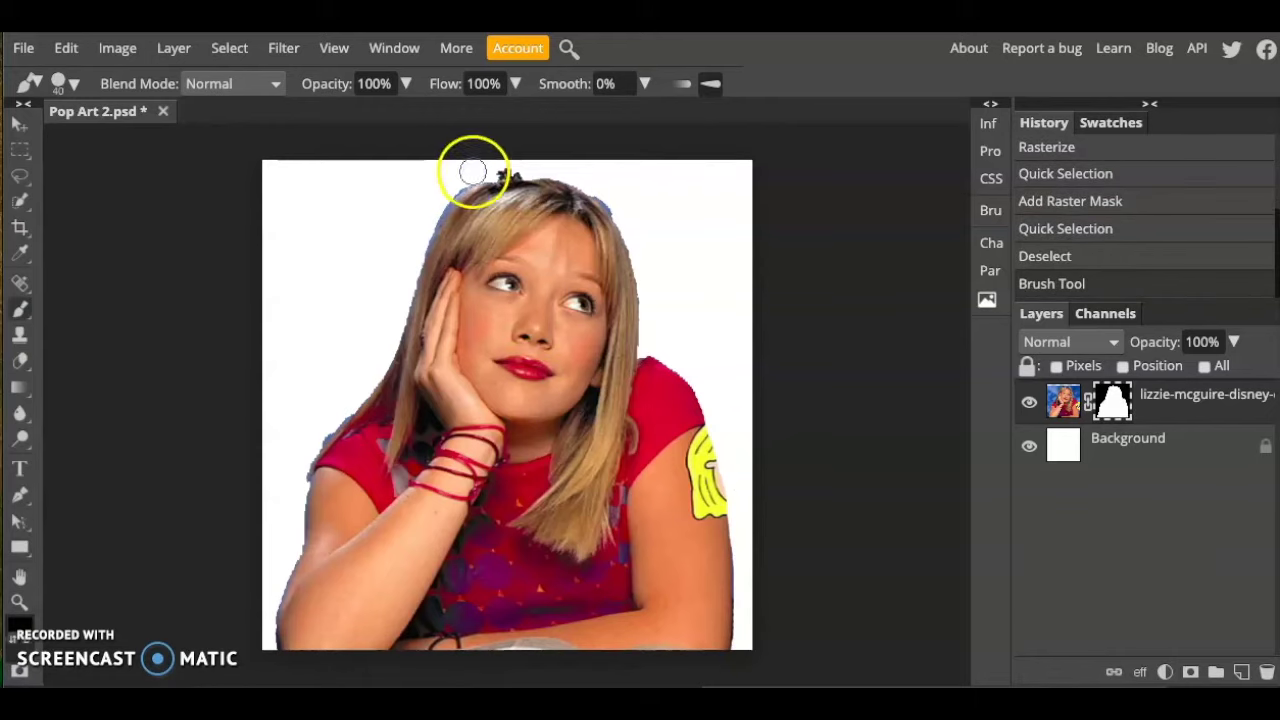
mouse_move(405, 277)
mouse_down()
mouse_move(380, 354)
mouse_move(297, 474)
mouse_up()
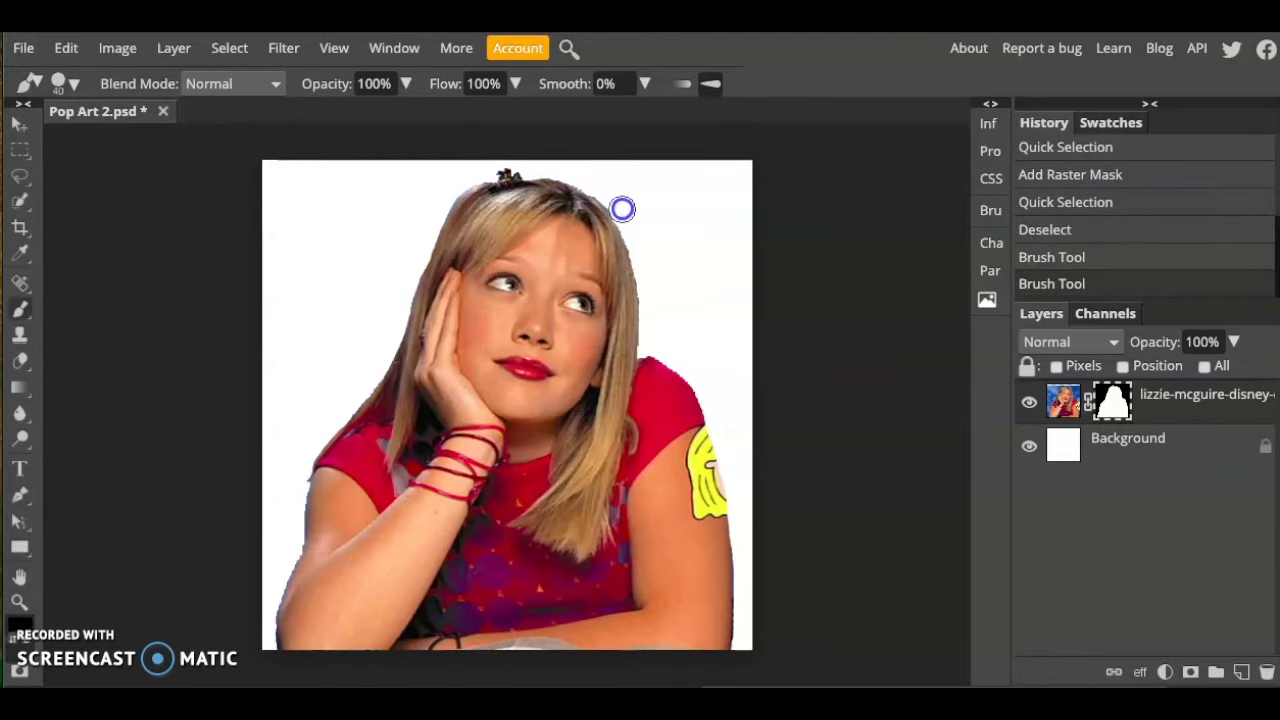
drag(598, 184, 597, 183)
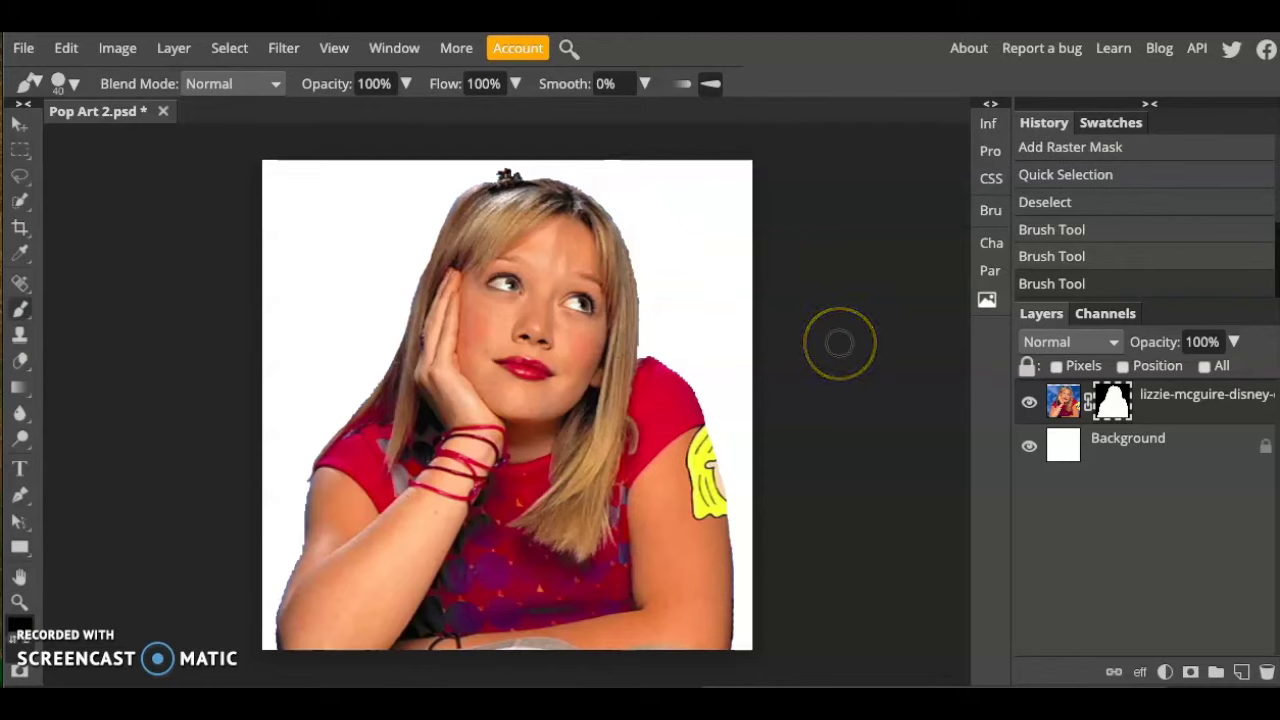
Step: Add a Threshold adjustment layer above the photo and lower its threshold level slightly to reduce the black areas
click(1064, 402)
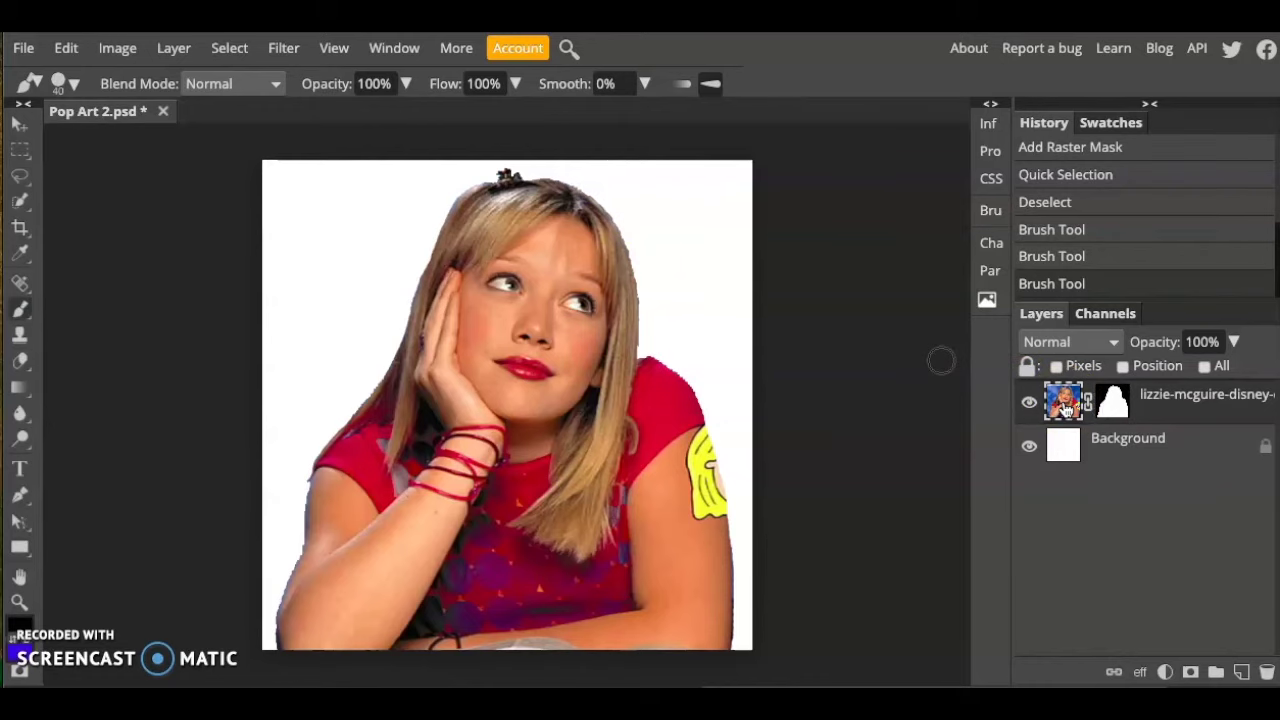
click(173, 48)
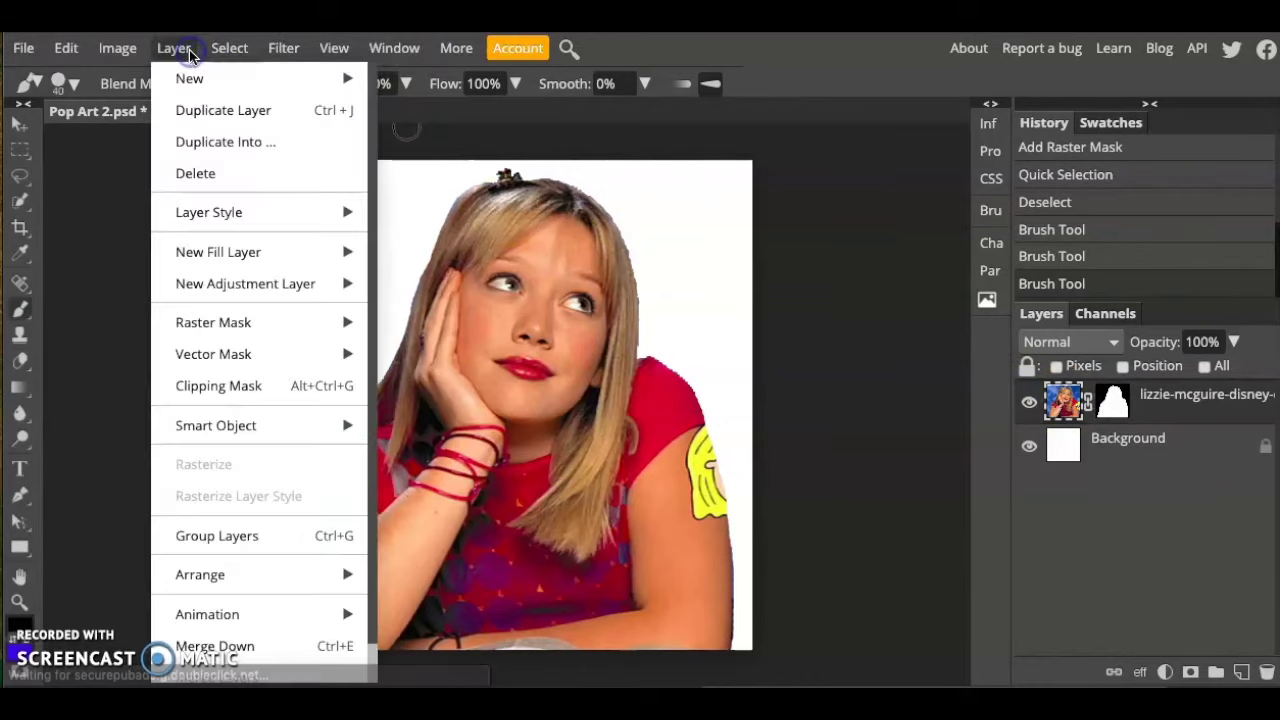
mouse_move(214, 283)
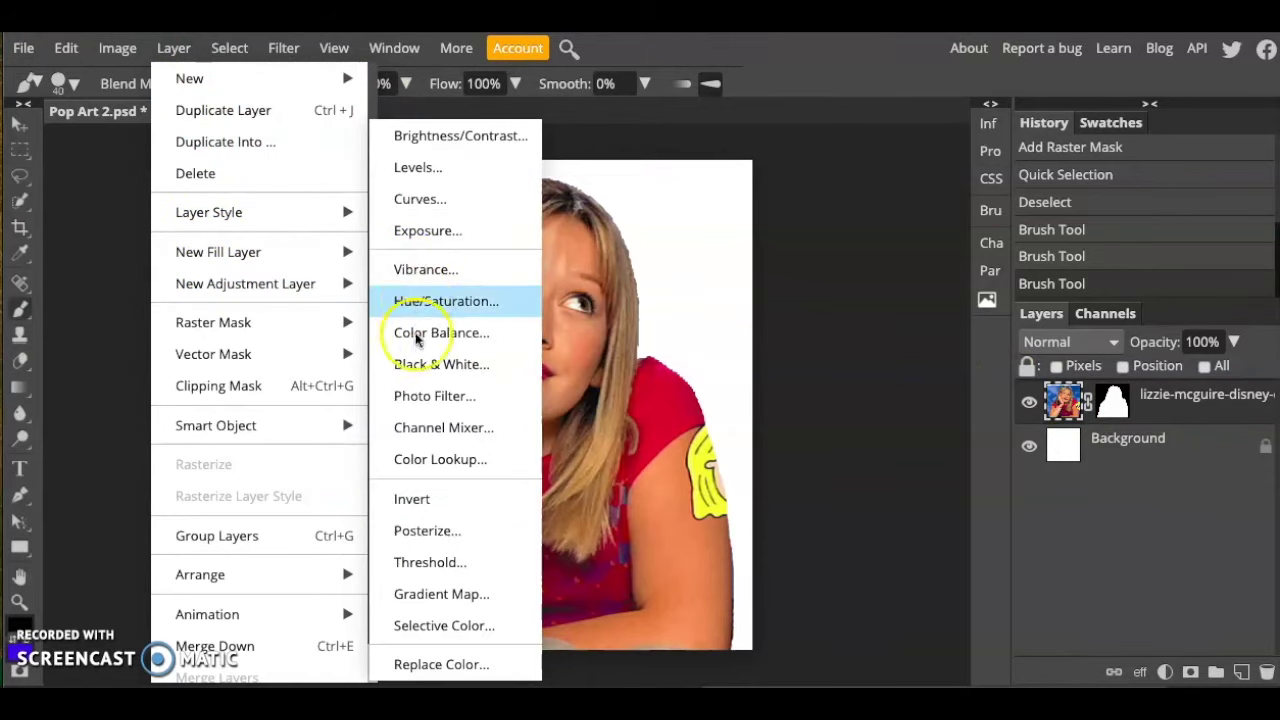
click(417, 562)
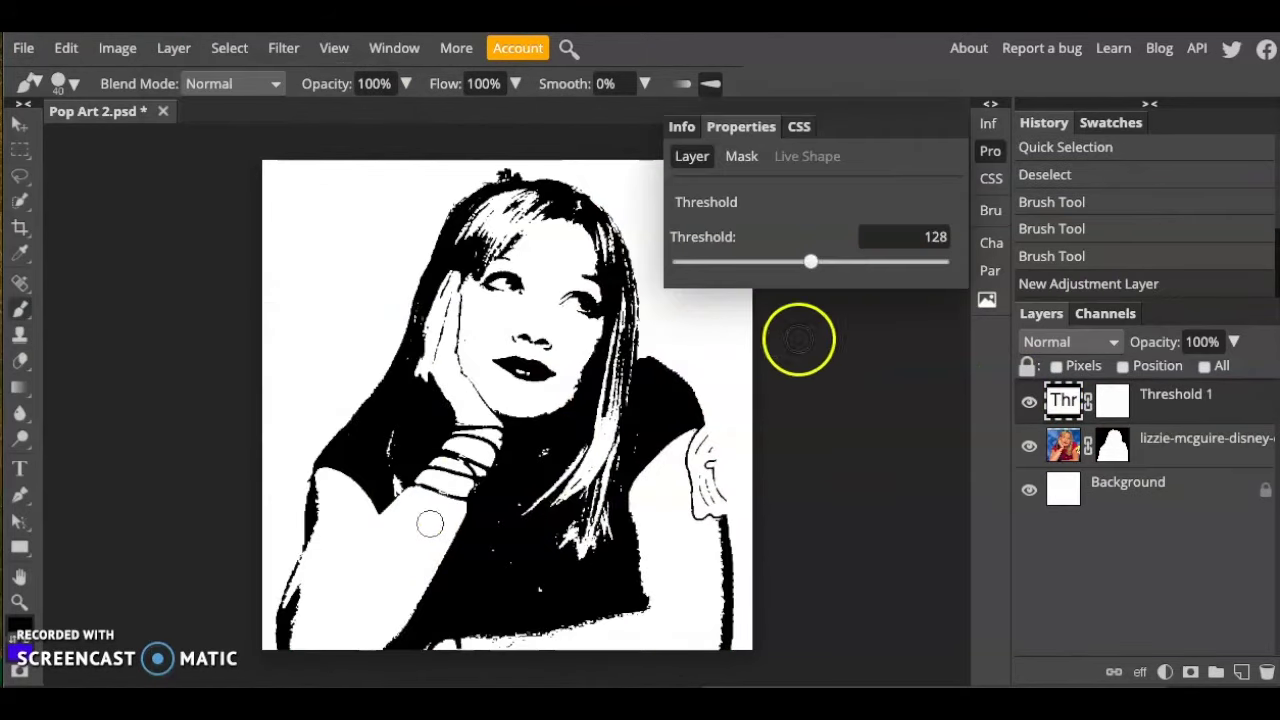
mouse_move(810, 261)
mouse_down()
mouse_move(858, 262)
mouse_move(757, 263)
mouse_move(790, 263)
mouse_up()
click(990, 152)
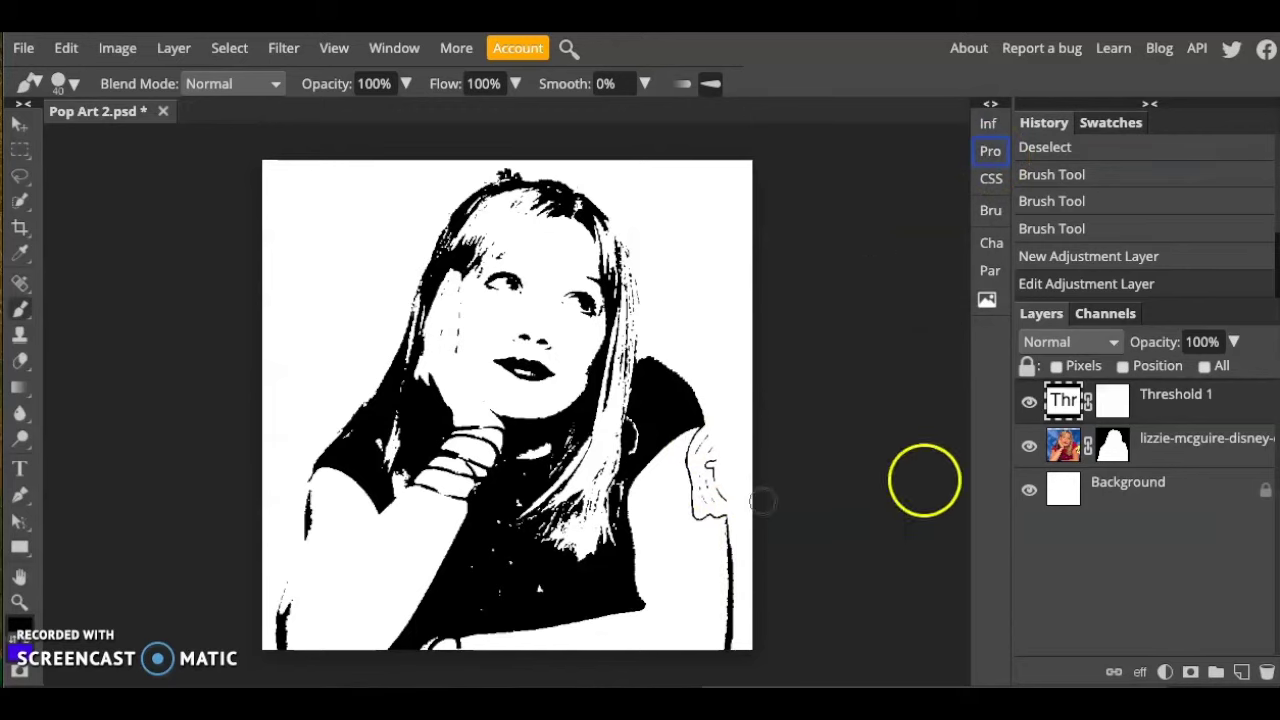
Step: Paint black on the photo layer's mask over the remaining cartoon hair and face on the girl's arm
click(1110, 442)
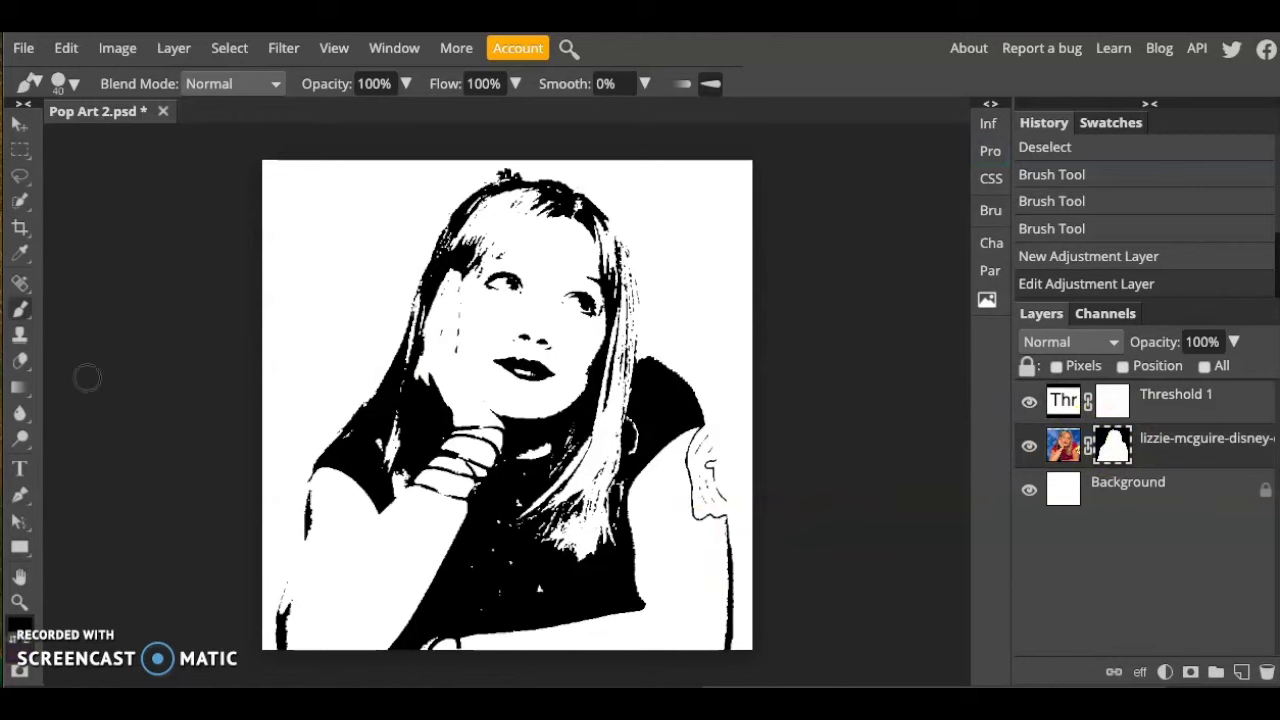
mouse_move(698, 490)
mouse_down()
mouse_move(707, 521)
mouse_move(714, 458)
mouse_move(707, 441)
mouse_up()
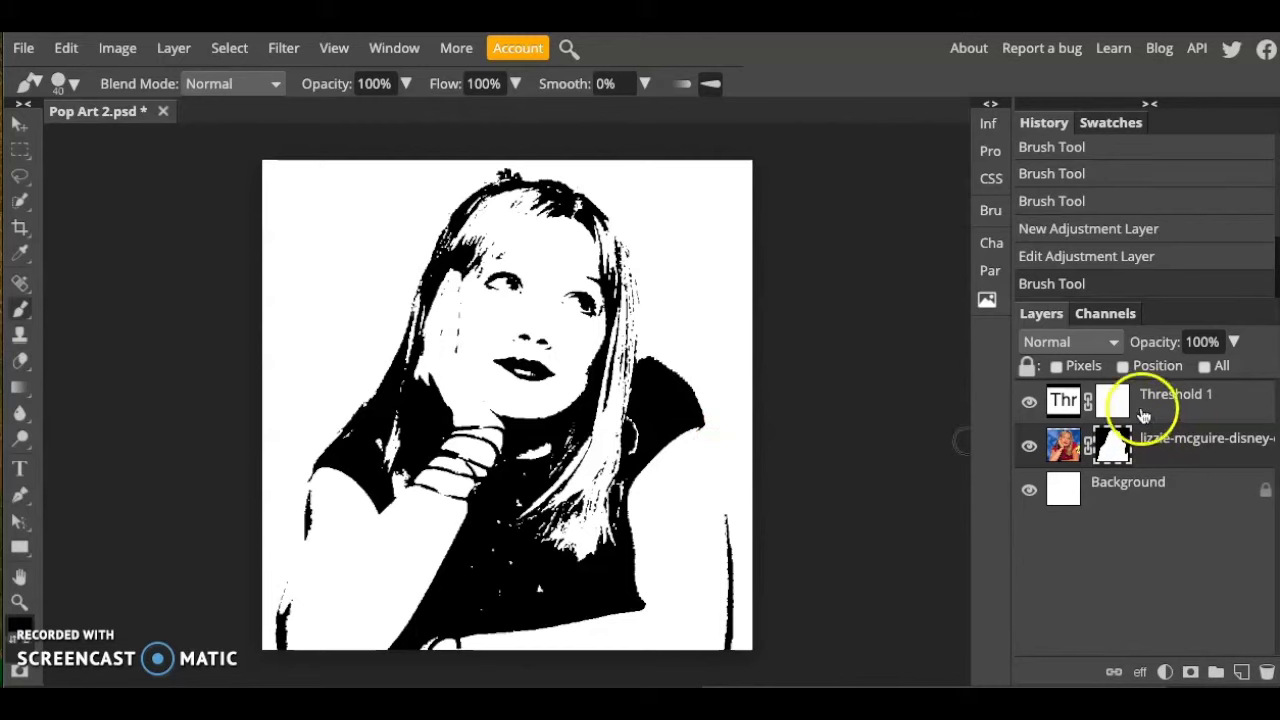
Step: Clip the Threshold 1 adjustment layer to the photo layer with a clipping mask
click(1060, 402)
right_click(1060, 402)
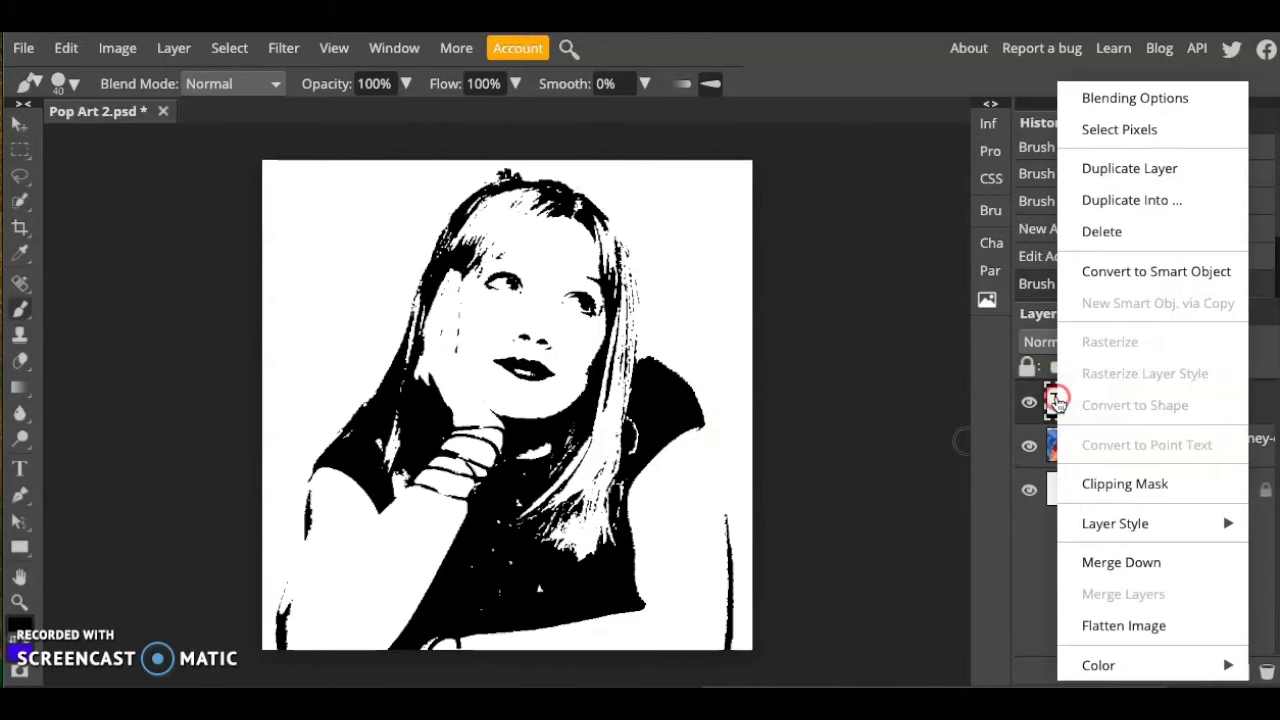
click(1128, 483)
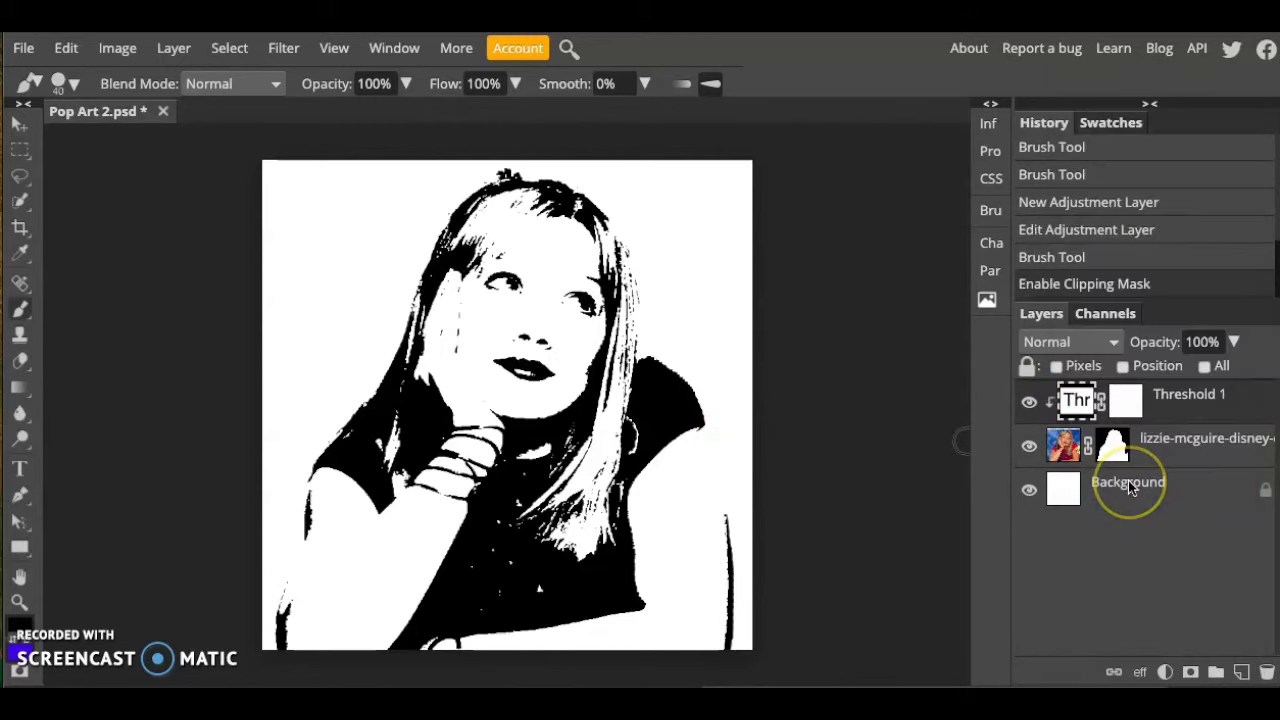
Step: Set the masked photo layer's blend mode to Linear Burn
click(1066, 446)
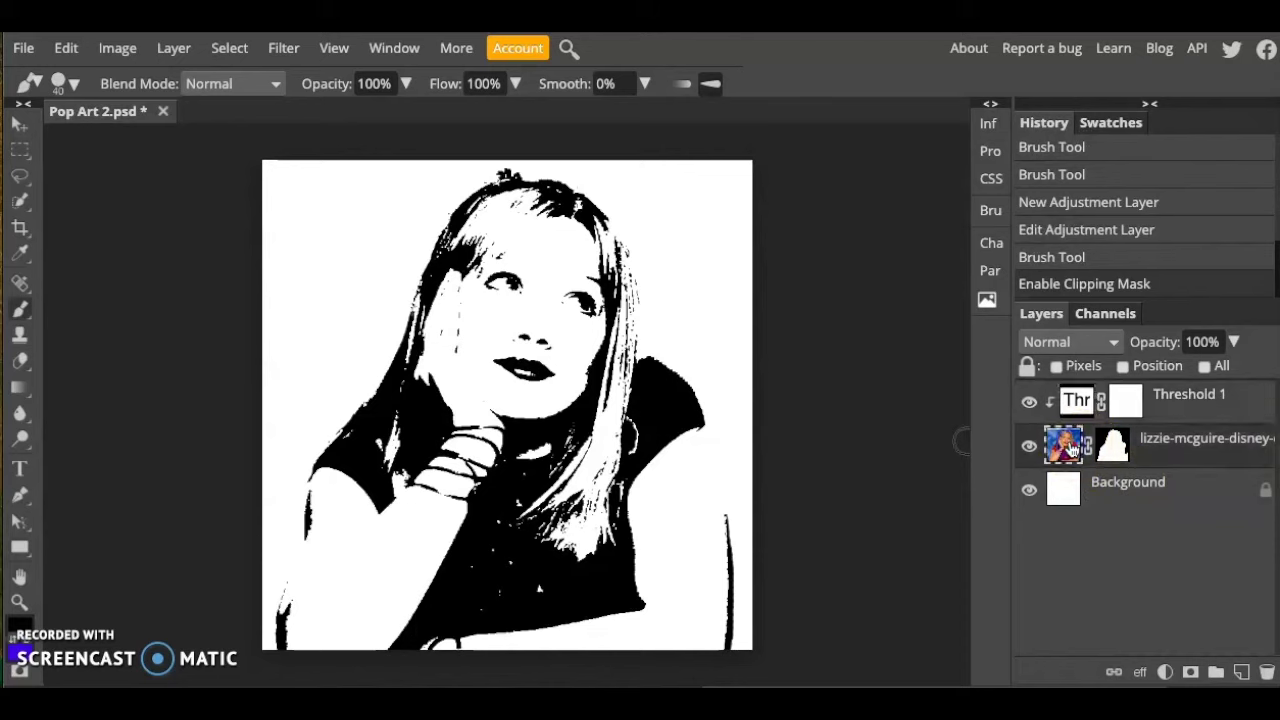
click(1075, 343)
drag(1075, 350, 1074, 452)
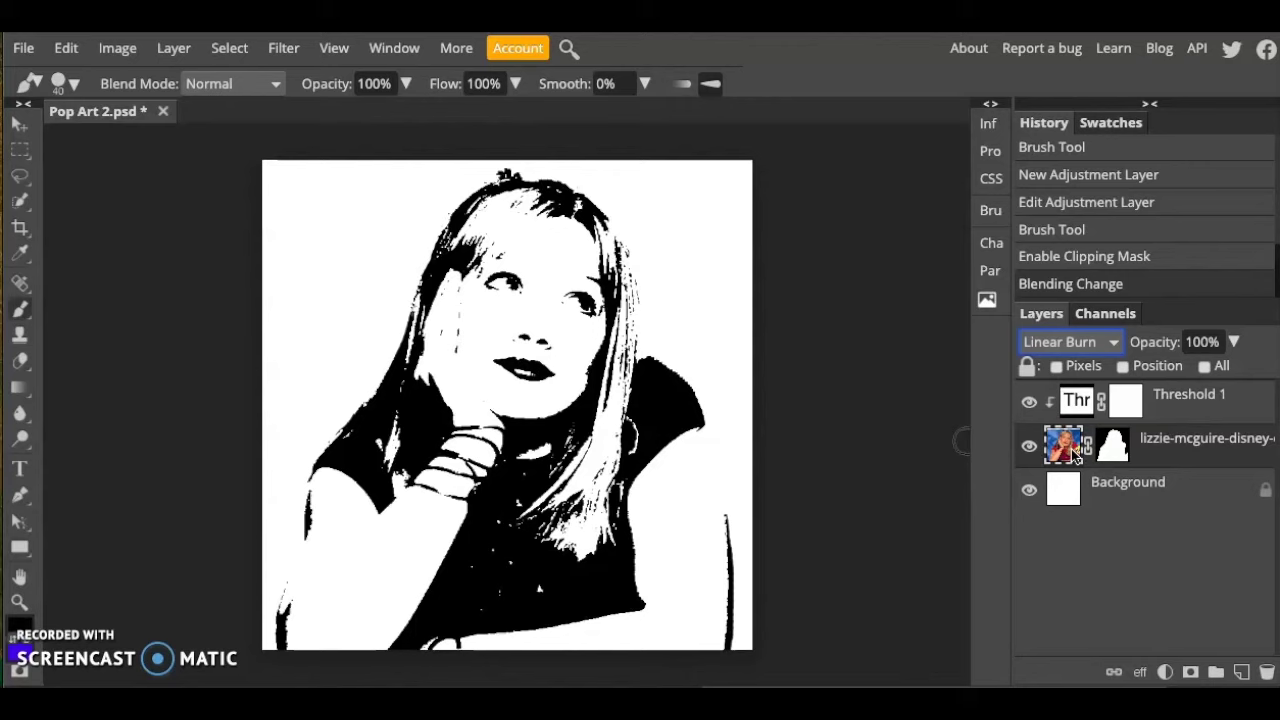
Step: Add a new empty layer directly above the Background layer and set the foreground colour to yellow ffff00
click(1136, 494)
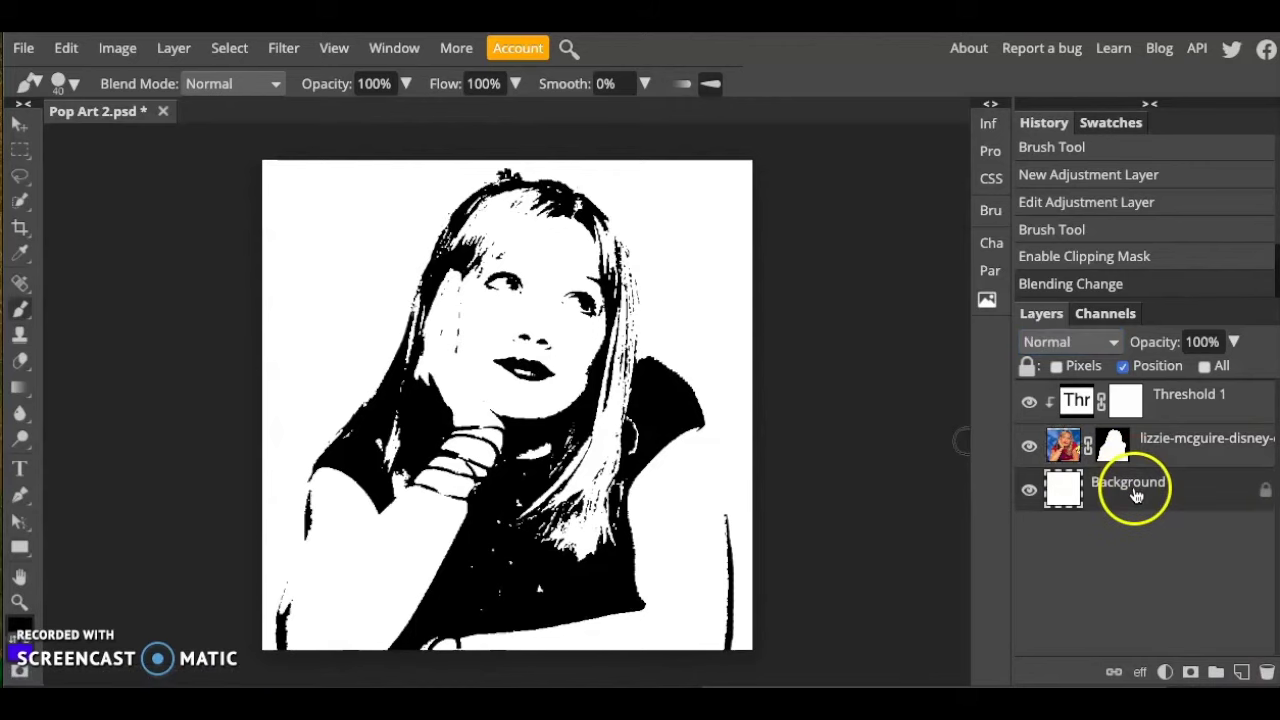
click(1240, 672)
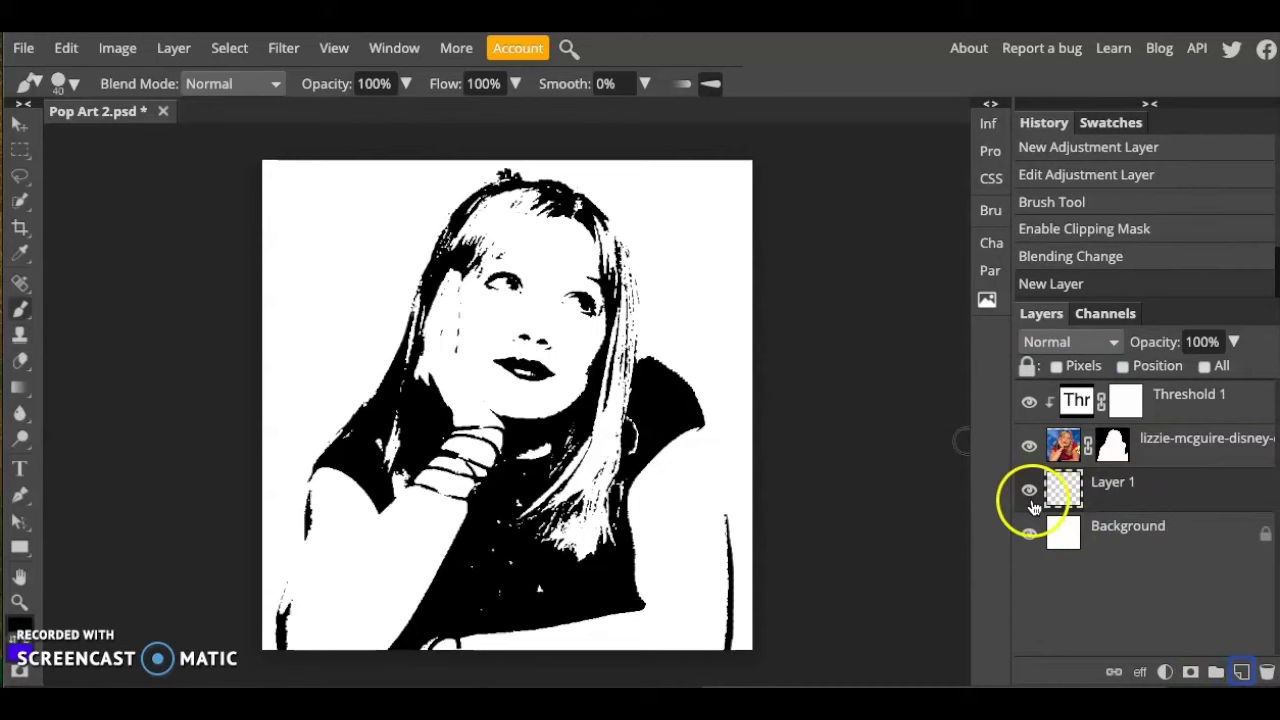
click(18, 625)
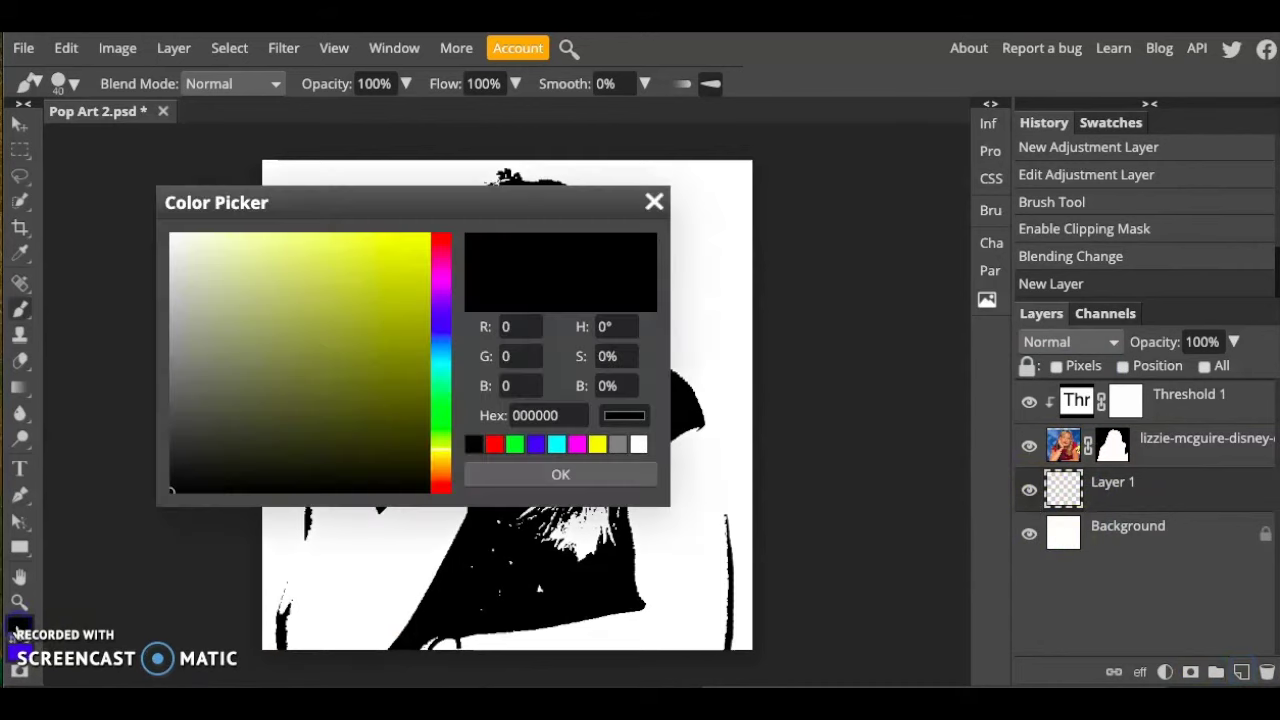
click(597, 444)
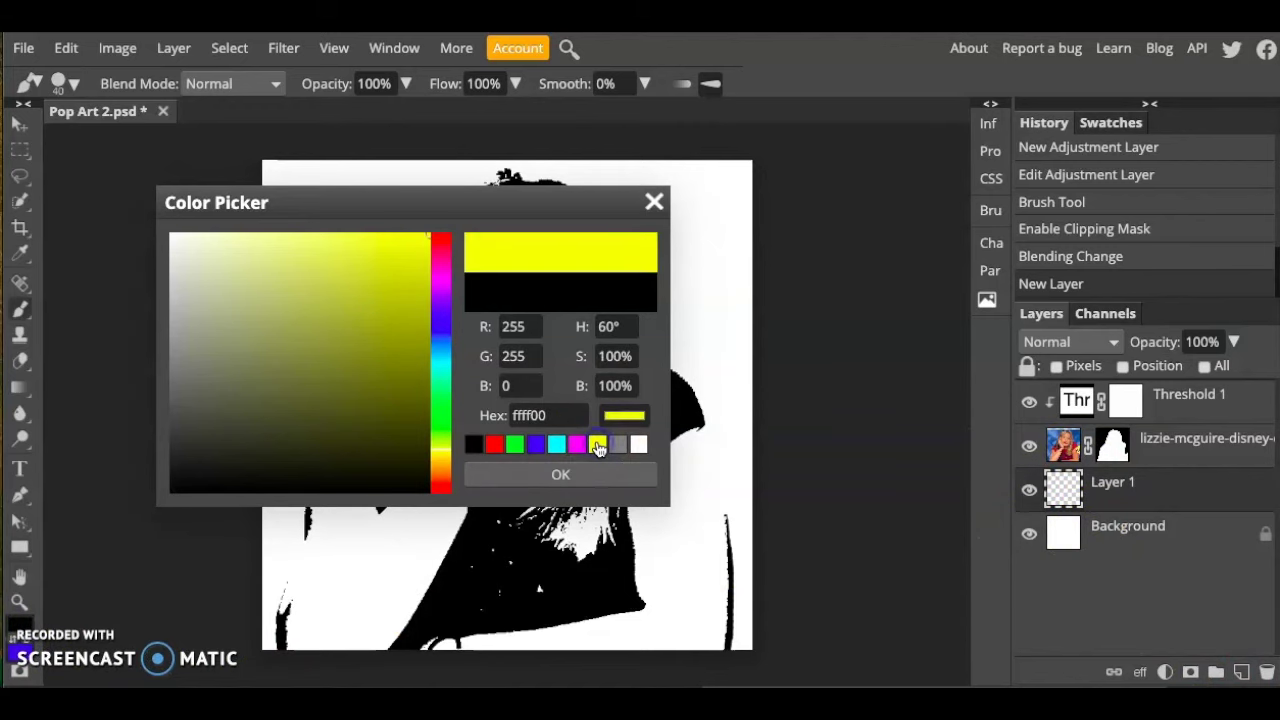
click(560, 474)
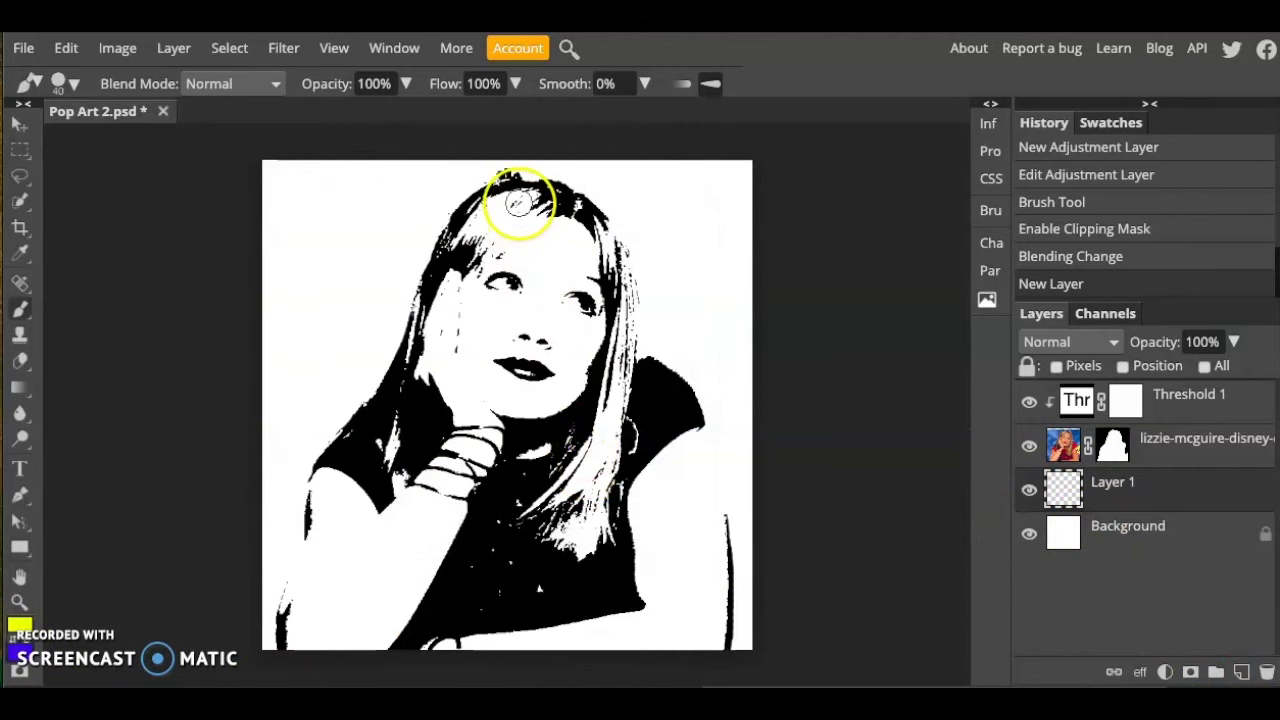
Step: Paint the girl's hair yellow on the new layer, reducing the brush to size 20 for the narrow strands
drag(537, 203, 501, 208)
mouse_move(495, 208)
mouse_down()
mouse_move(467, 245)
mouse_move(524, 200)
mouse_move(470, 240)
mouse_up()
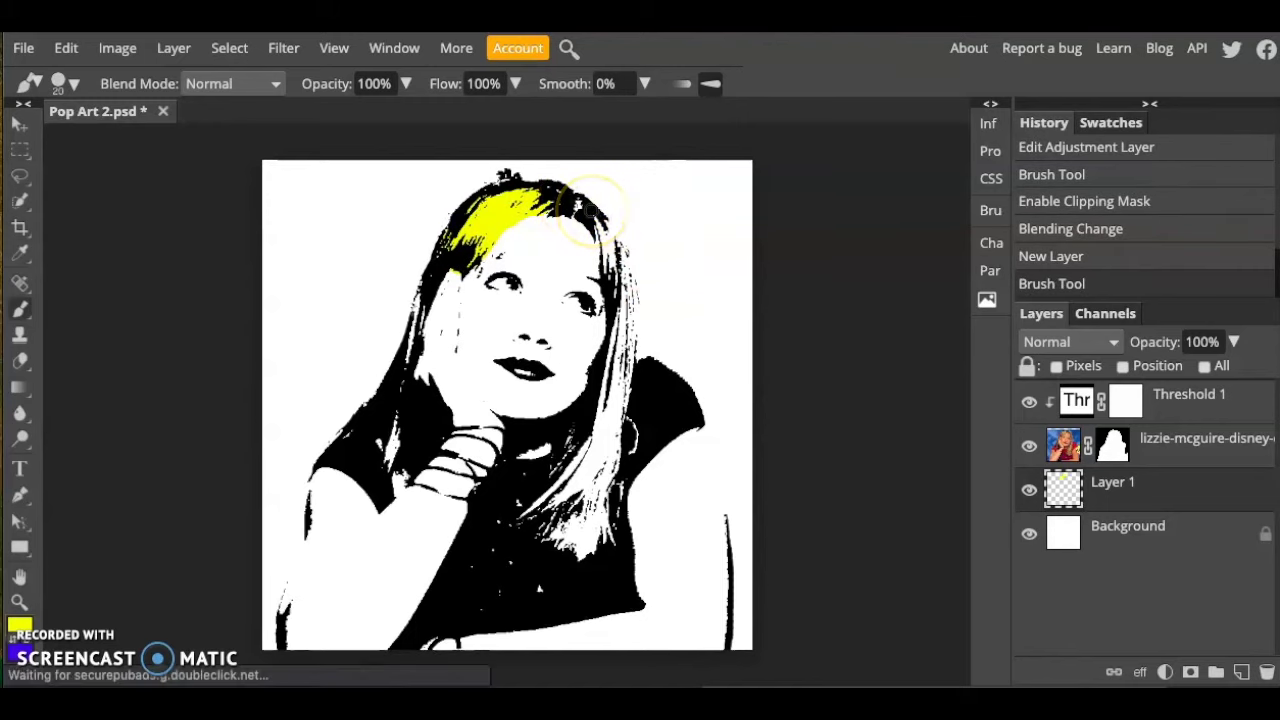
scroll(600, 205, up, 2)
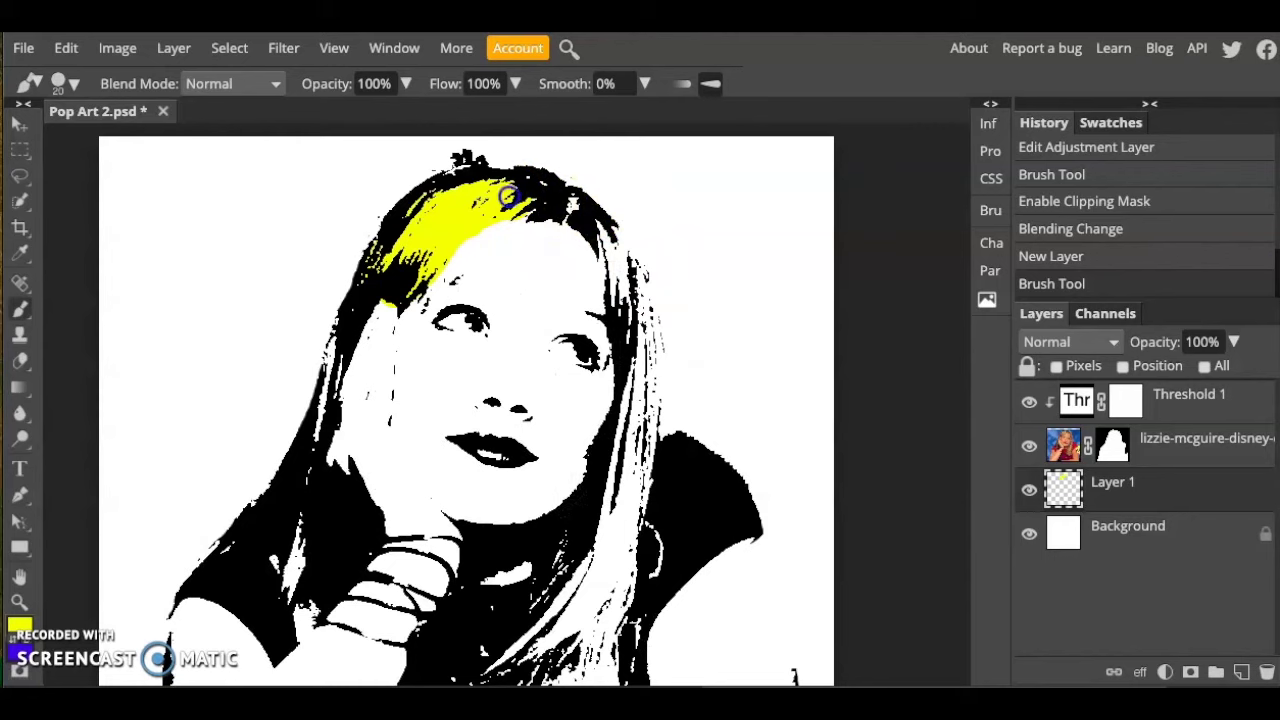
click(440, 183)
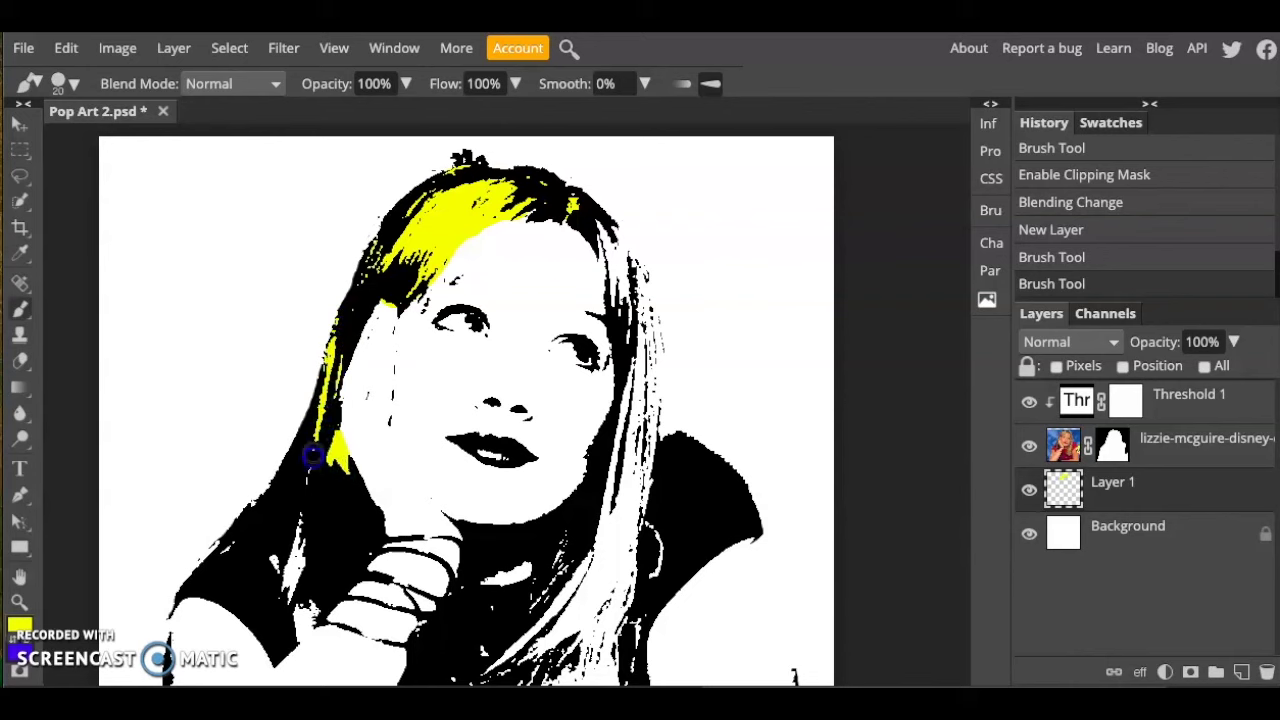
drag(300, 527, 291, 581)
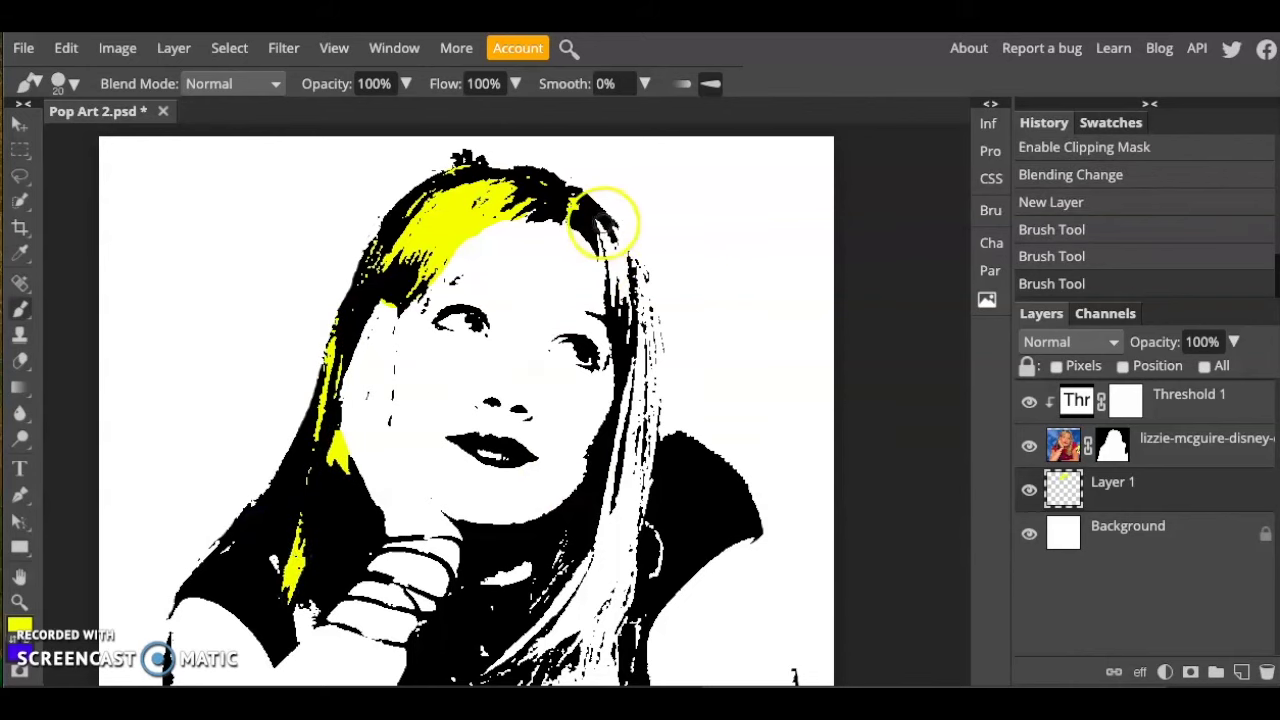
mouse_move(605, 228)
mouse_down()
mouse_move(633, 290)
mouse_move(598, 232)
mouse_move(627, 329)
mouse_move(629, 272)
mouse_move(645, 355)
mouse_move(647, 326)
mouse_move(651, 365)
mouse_up()
Step: Paint the skin pale peach-pink with a size 45 brush and the eyelids magenta with a size 8 brush
key(bracketright)
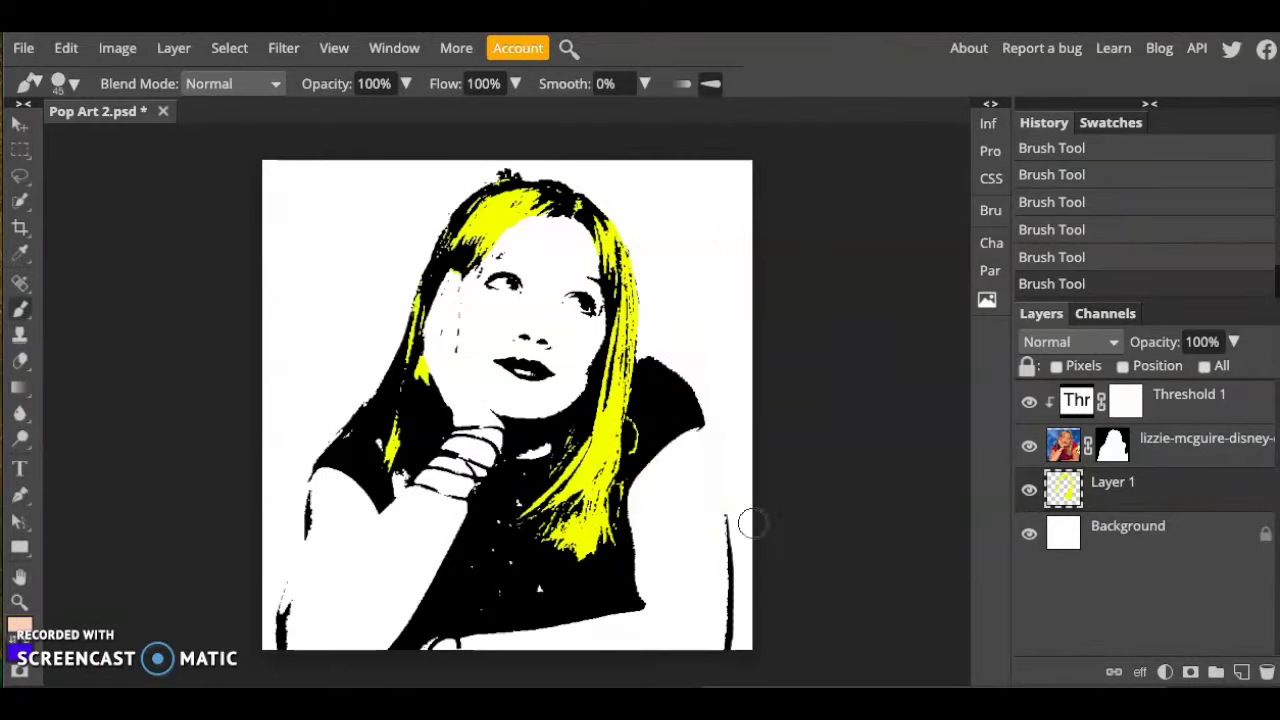
mouse_move(752, 522)
mouse_down()
mouse_move(566, 623)
mouse_move(451, 289)
mouse_move(569, 337)
mouse_up()
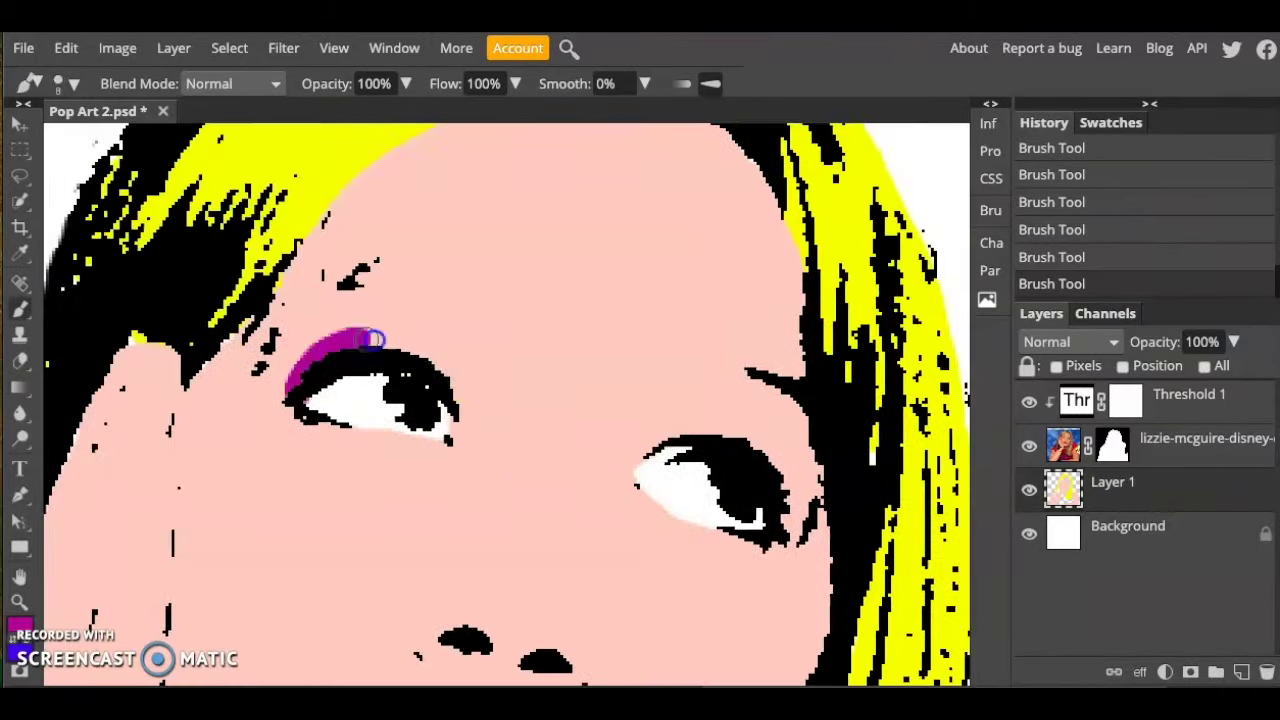
drag(371, 337, 455, 392)
drag(790, 515, 672, 440)
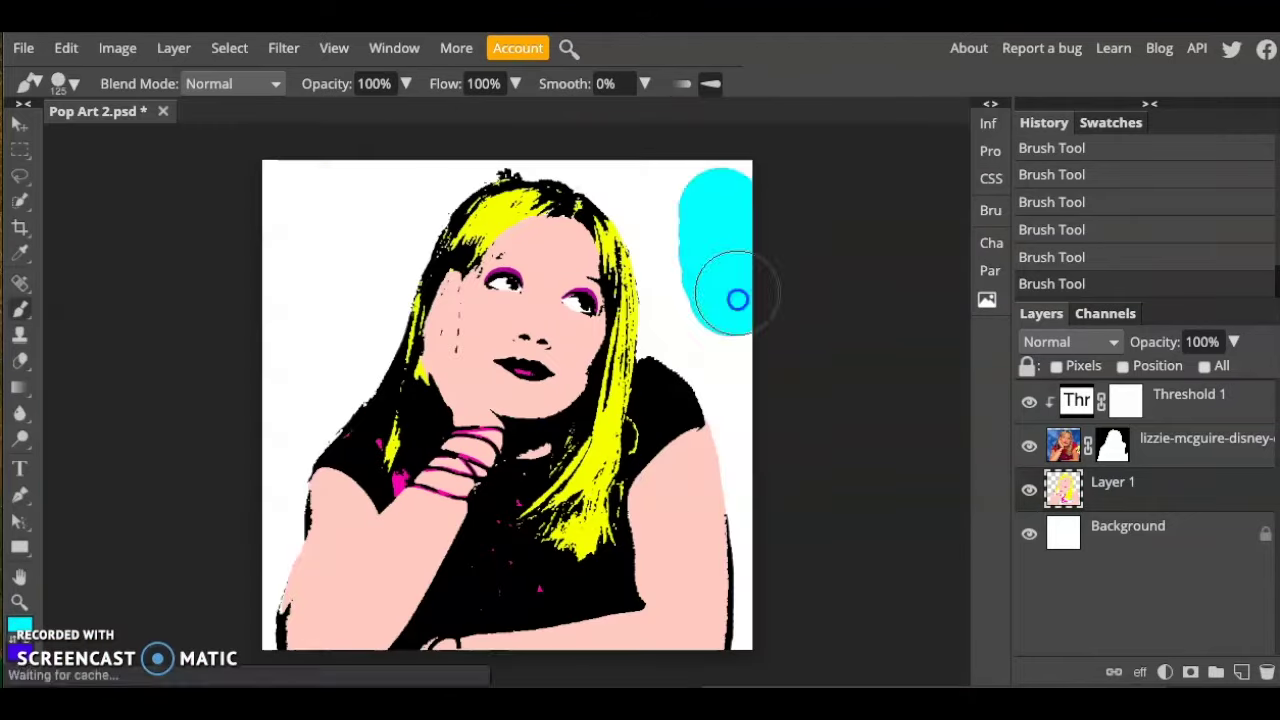
Step: Paint the backdrop around the girl cyan with a size 125 brush
drag(737, 294, 800, 403)
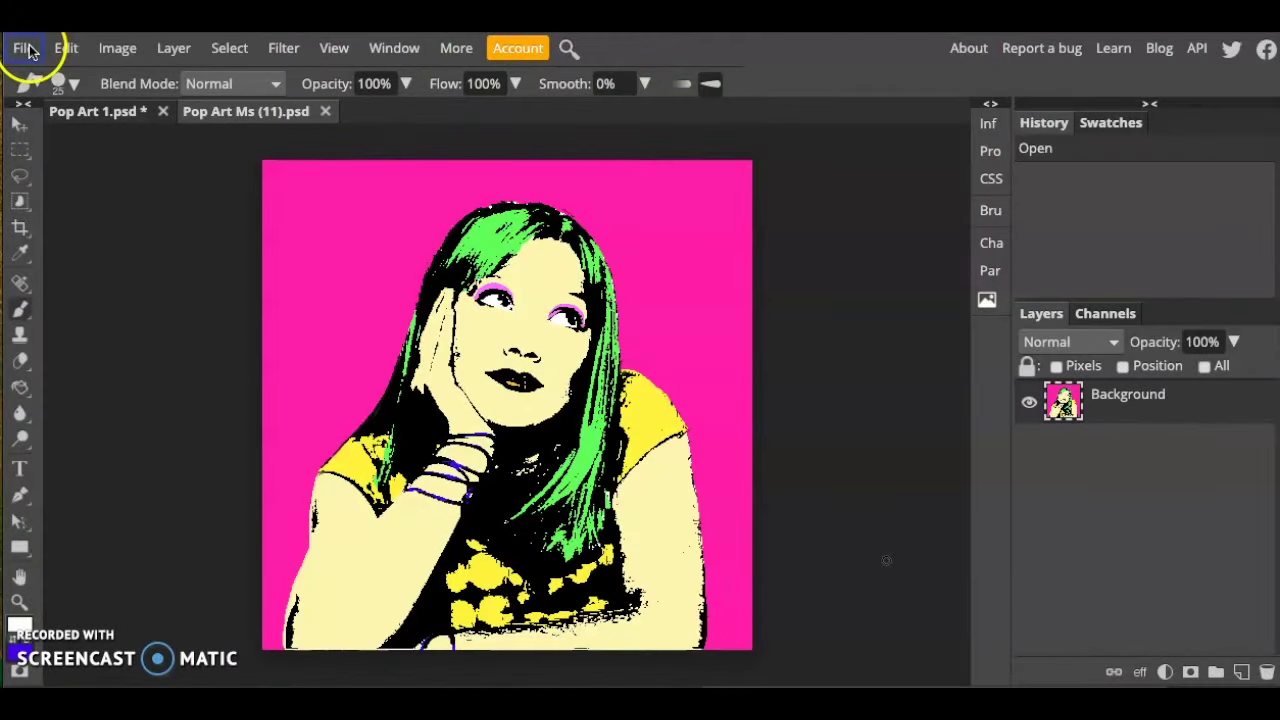
Step: Export the finished pop art in Pop Art Ms (11).psd as a JPG at 100% quality
click(25, 49)
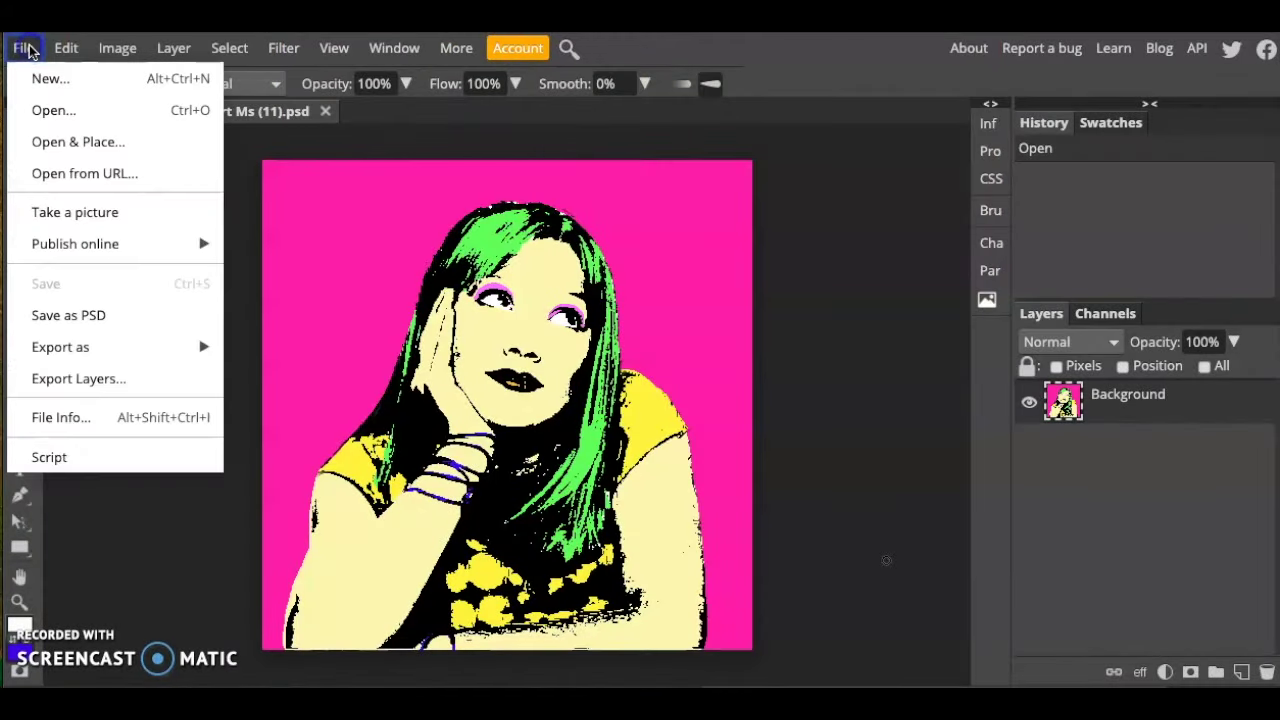
click(77, 315)
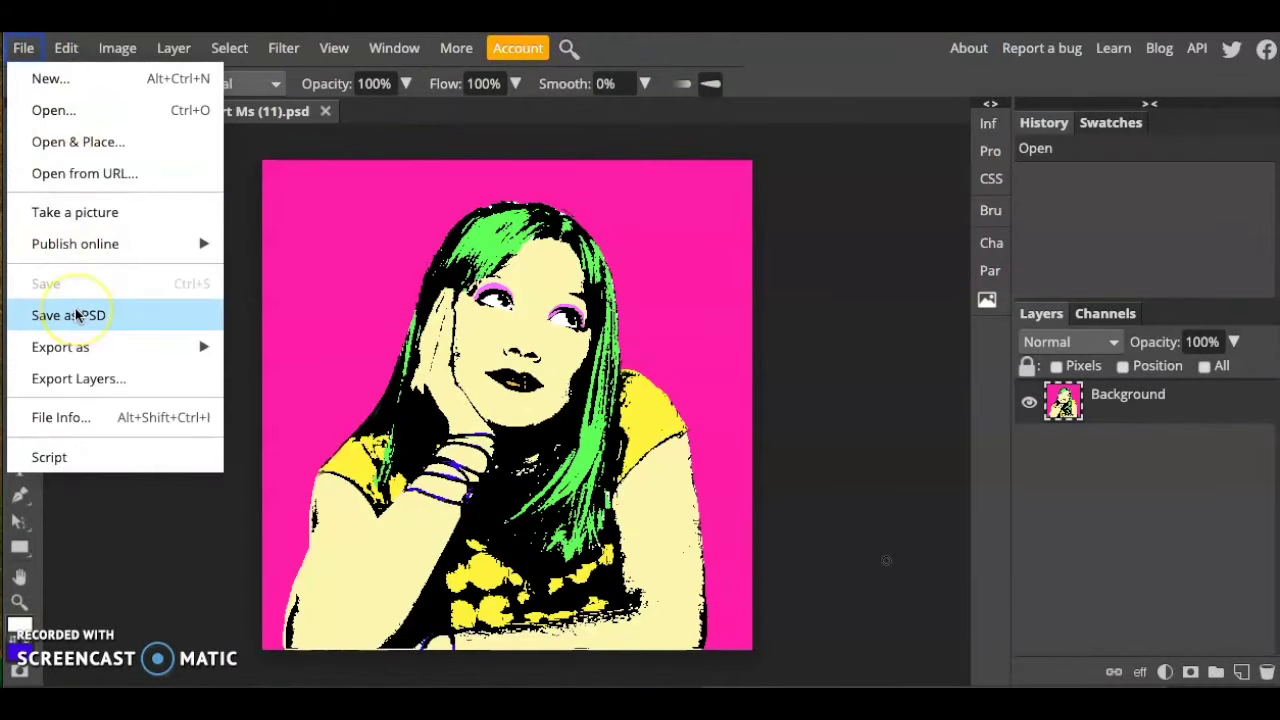
mouse_move(80, 345)
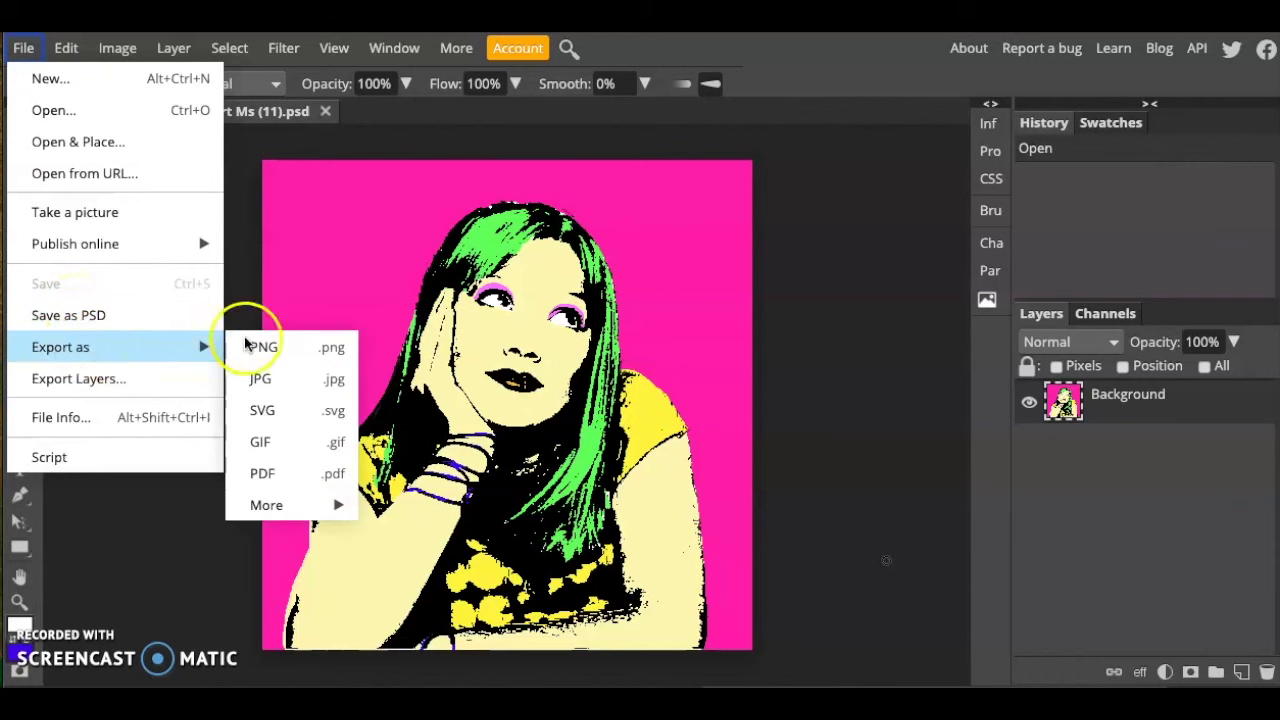
click(268, 385)
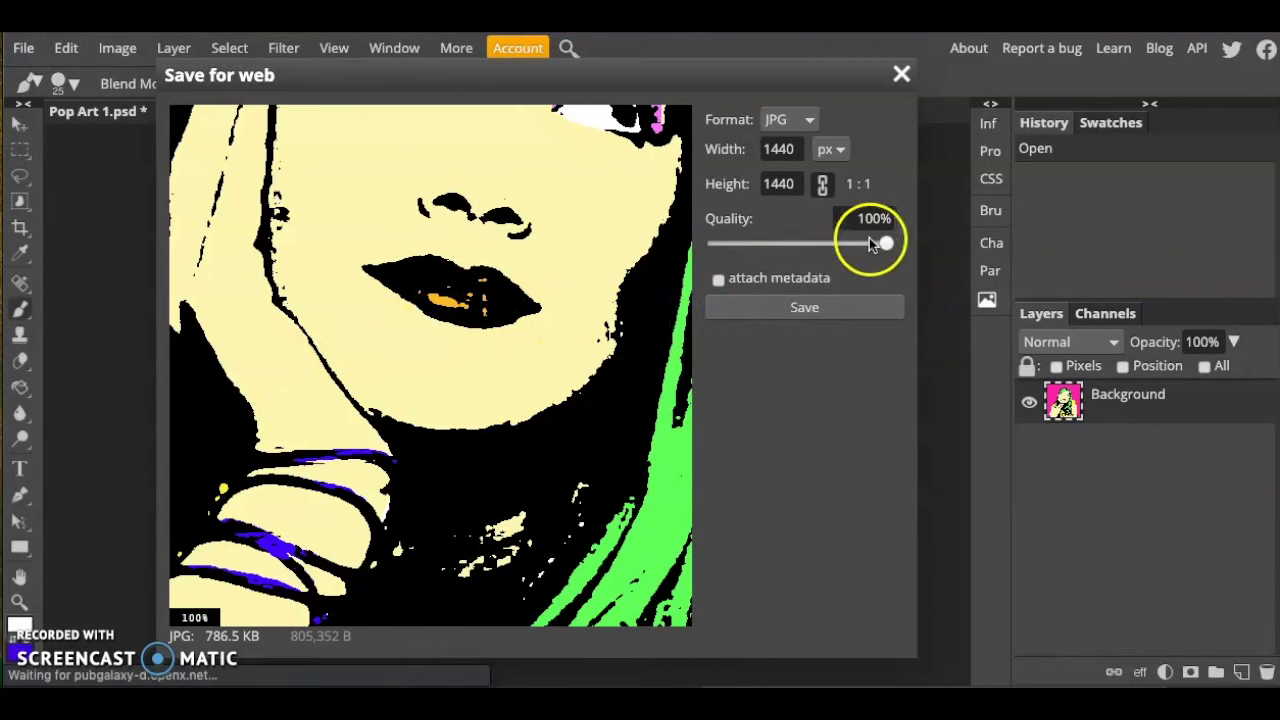
click(806, 311)
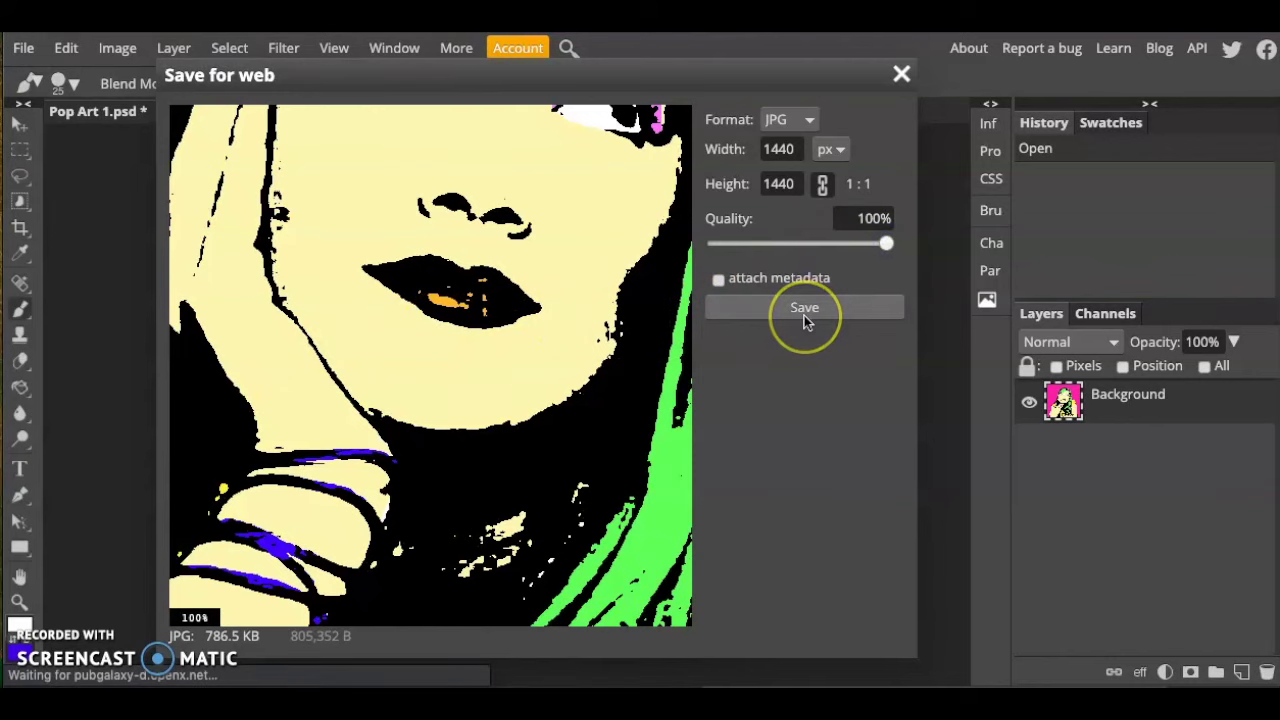